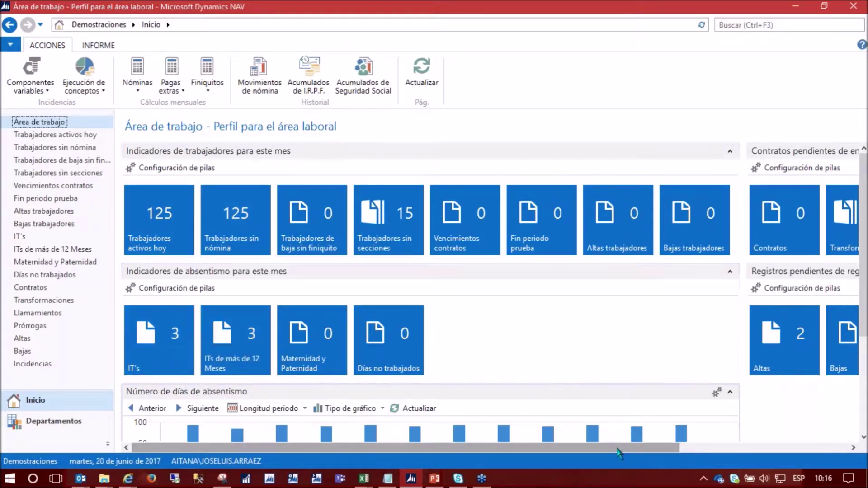
# - Examine the labour profile's work area: worker and absence indicators, pending contracts and records, the absence chart and the due-date agenda
pyautogui.moveTo(621, 448); pyautogui.dragTo(806, 450)
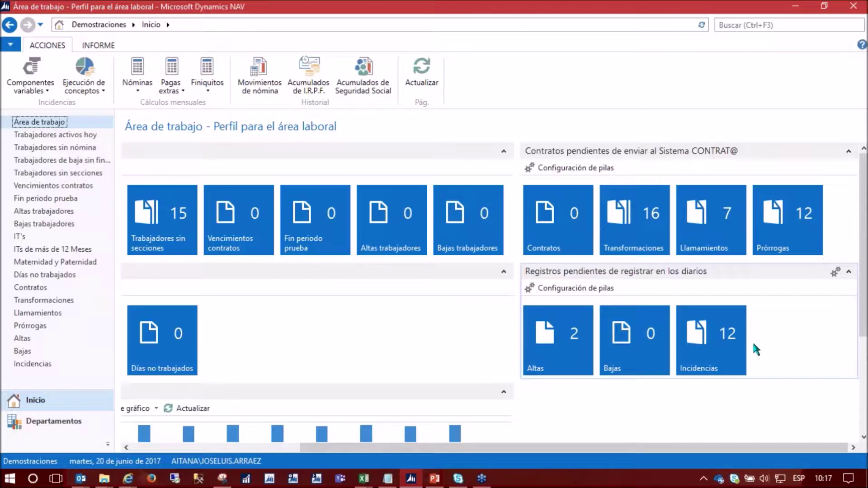
pyautogui.scroll(-3, 752, 340)
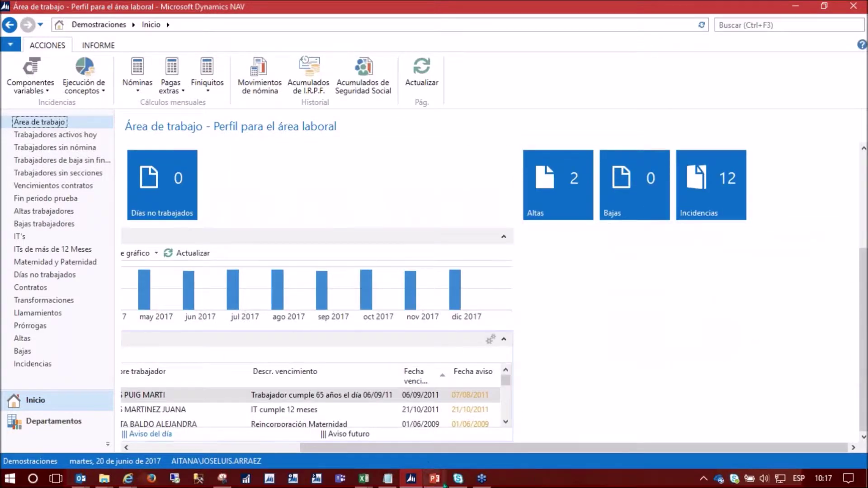
pyautogui.moveTo(411, 450); pyautogui.dragTo(262, 443)
pyautogui.scroll(-3, 275, 372)
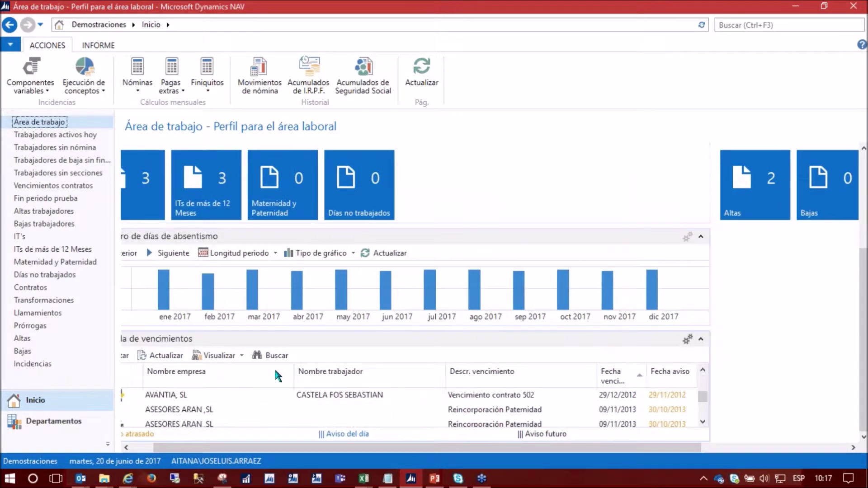
pyautogui.scroll(3, 234, 424)
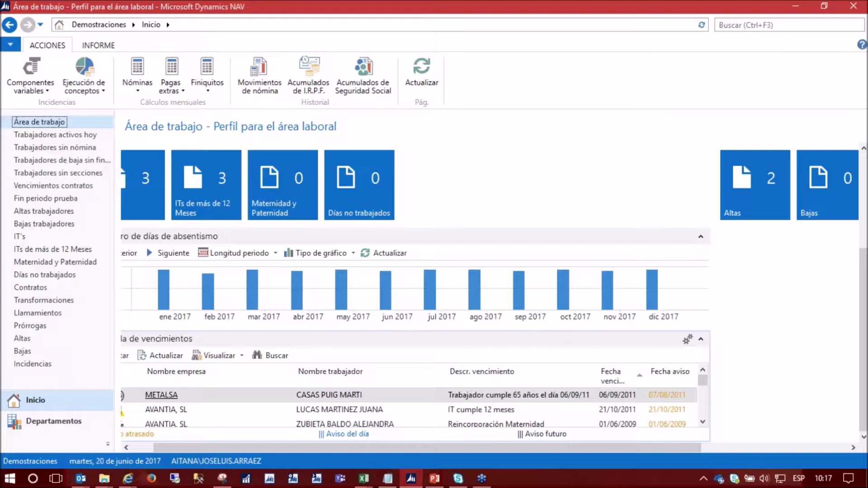
pyautogui.moveTo(191, 449); pyautogui.dragTo(105, 455)
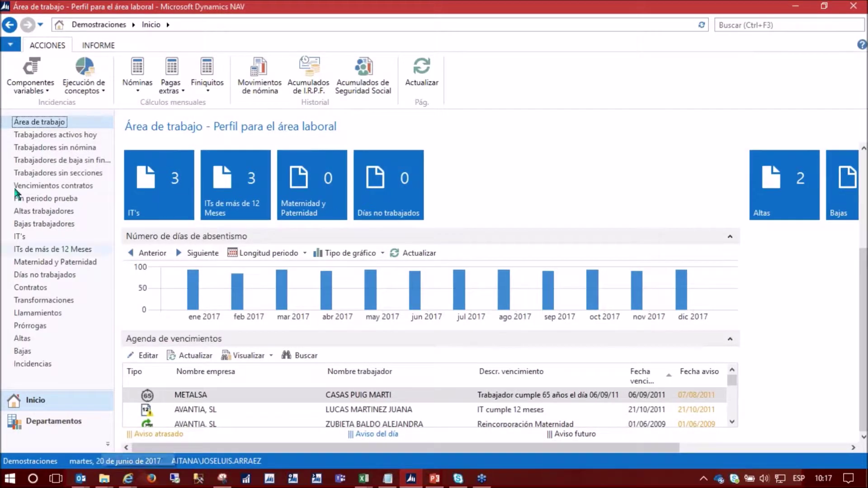
pyautogui.scroll(3, 258, 291)
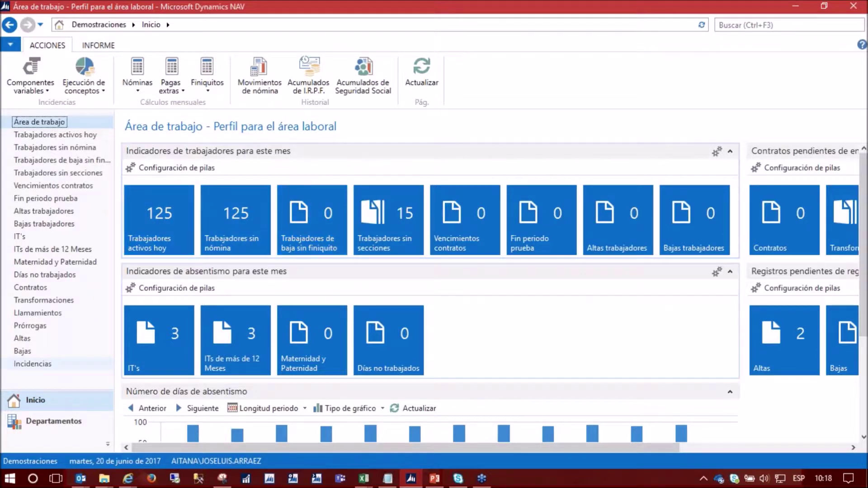
# - Open the Laboral department page and expand its sections
pyautogui.click(53, 422)
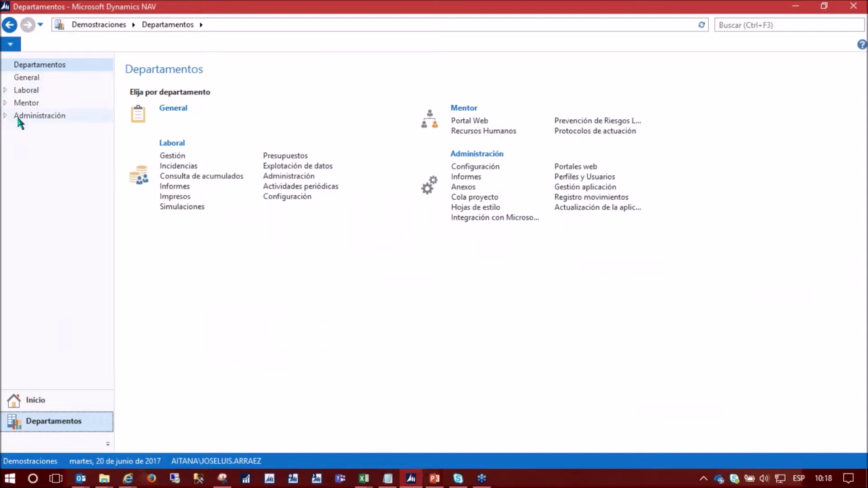
pyautogui.click(6, 90)
pyautogui.click(18, 92)
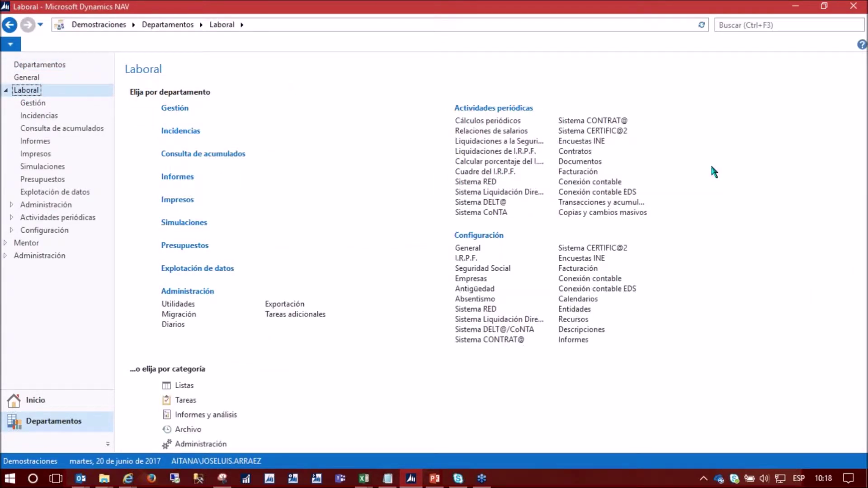
# - Review the Laboral sections, including Incidencias, Informes, Impresos, Explotación de datos and Actividades periódicas, and return to the Laboral overview
pyautogui.click(34, 105)
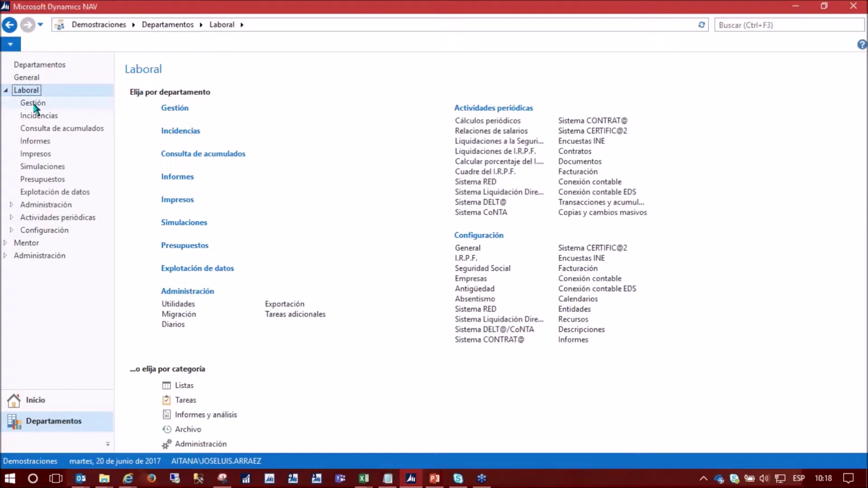
pyautogui.click(40, 119)
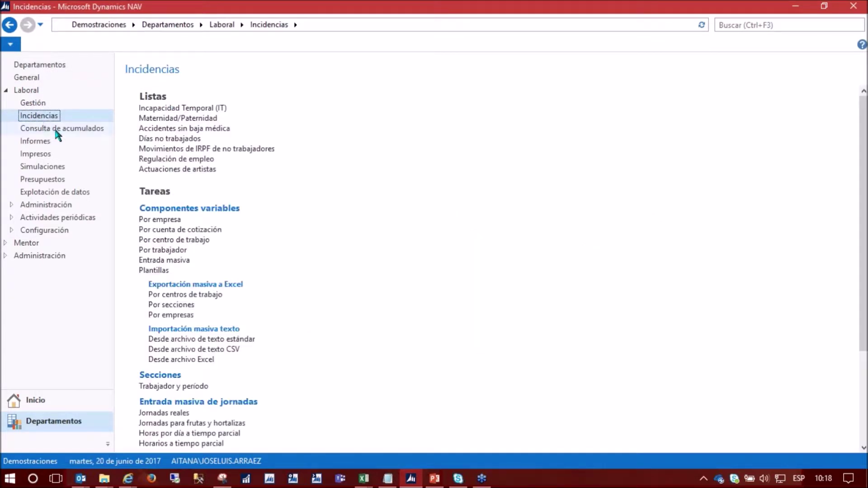
pyautogui.click(57, 130)
pyautogui.click(32, 142)
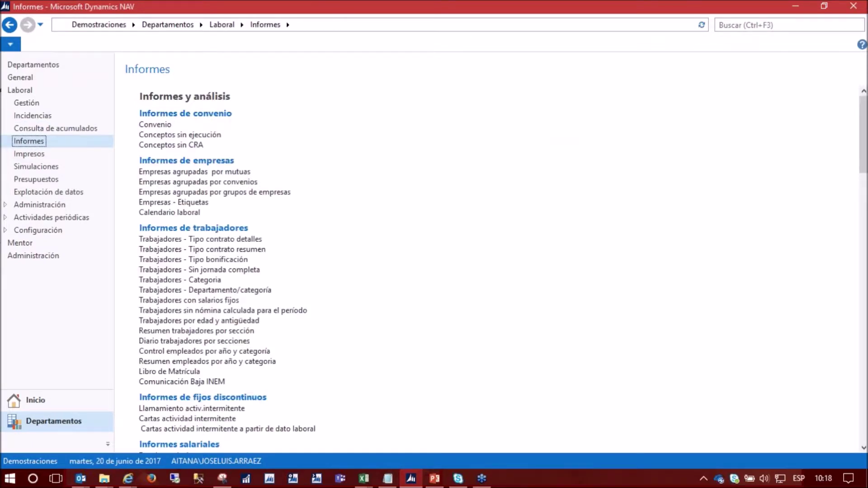
pyautogui.click(36, 154)
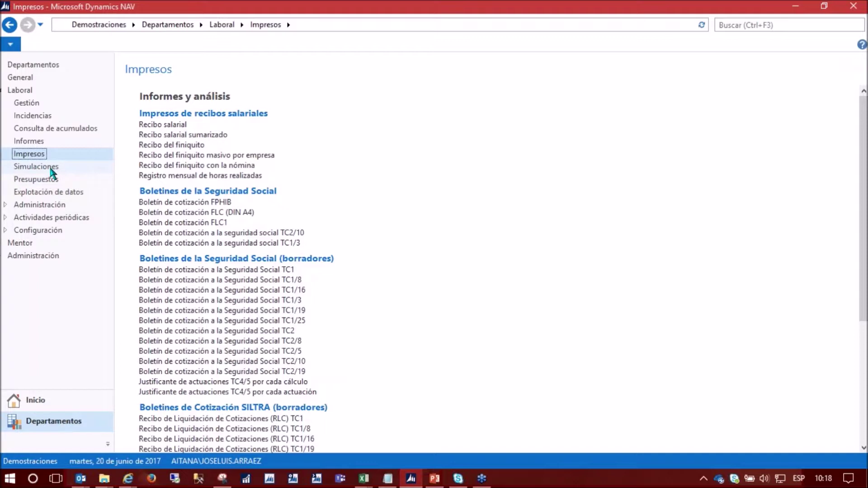
pyautogui.click(52, 191)
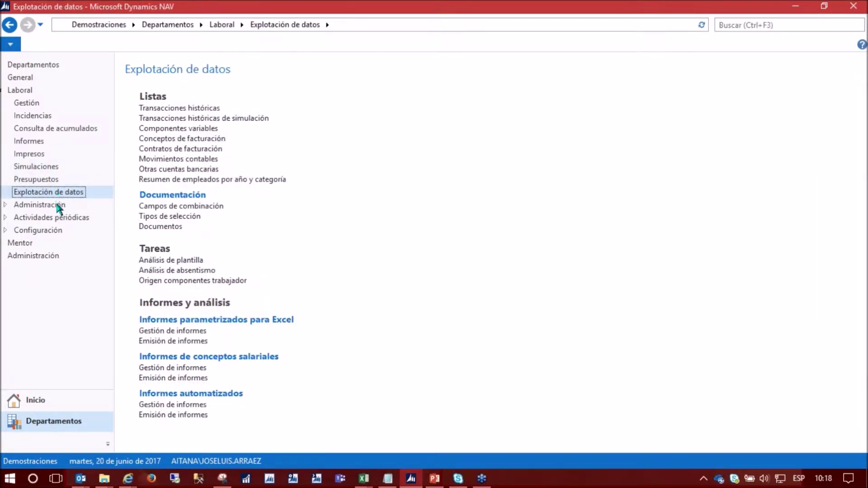
pyautogui.click(63, 217)
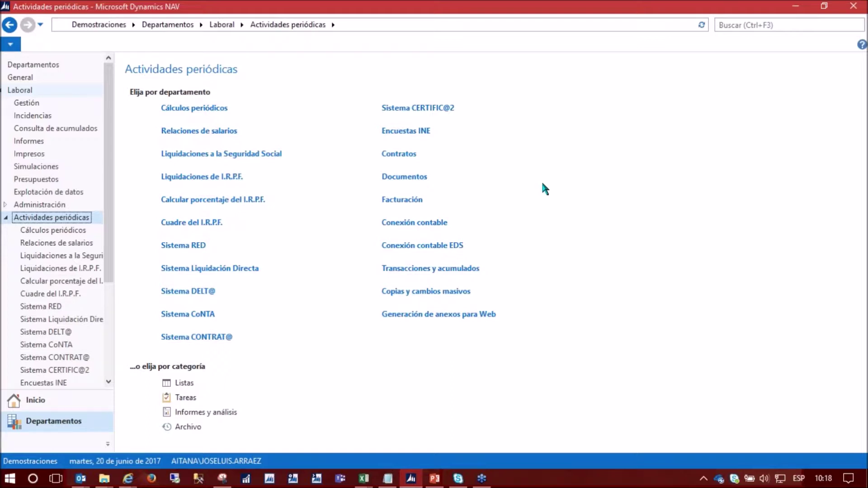
pyautogui.click(6, 218)
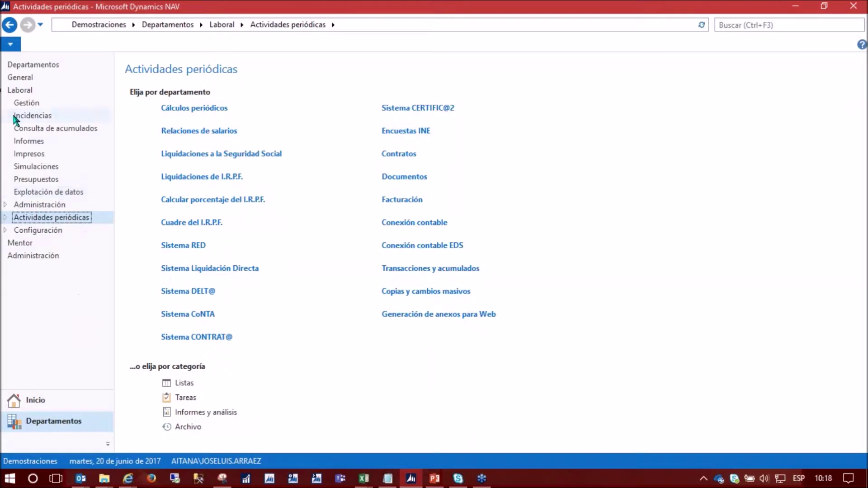
pyautogui.click(21, 90)
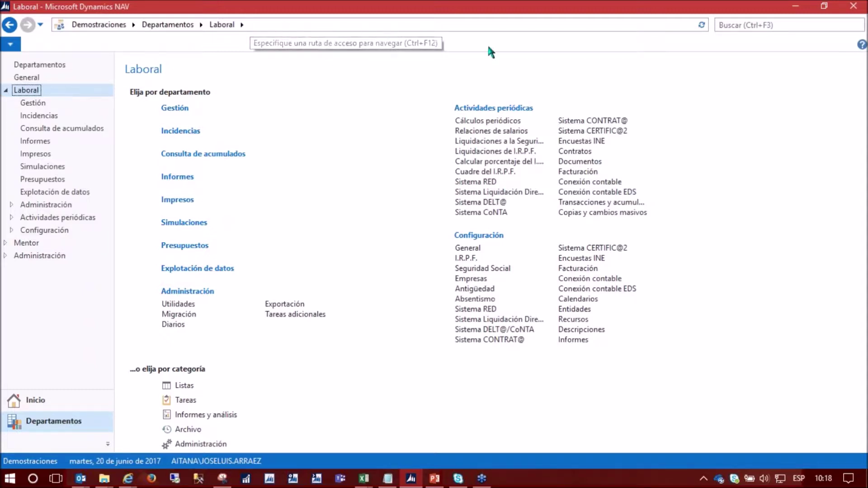
# - View the Cálculos periódicos tasks under Actividades periódicas and go back to the Laboral overview
pyautogui.click(487, 121)
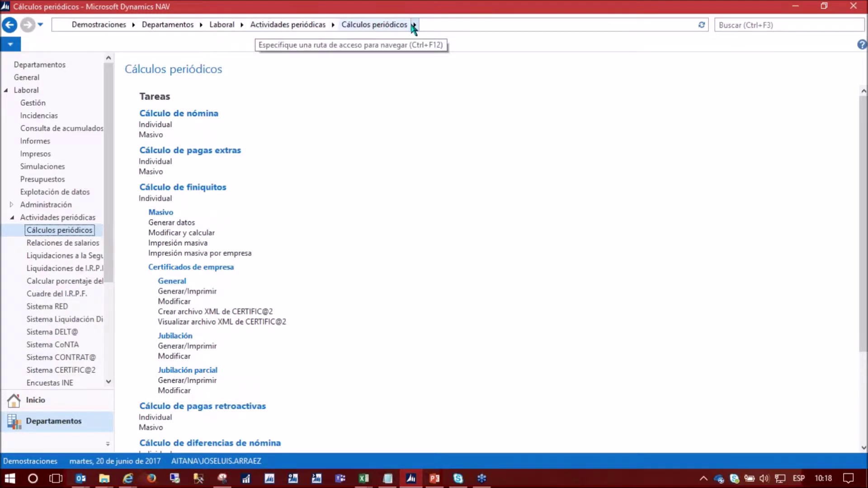
pyautogui.click(167, 25)
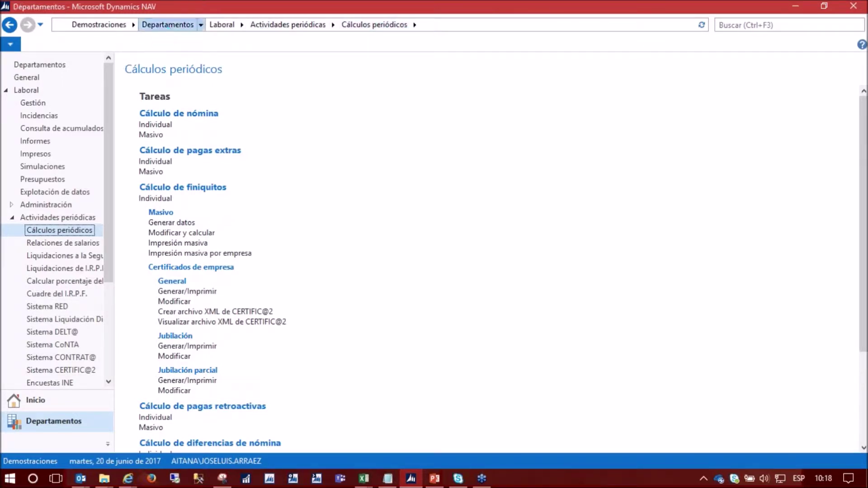
pyautogui.click(27, 90)
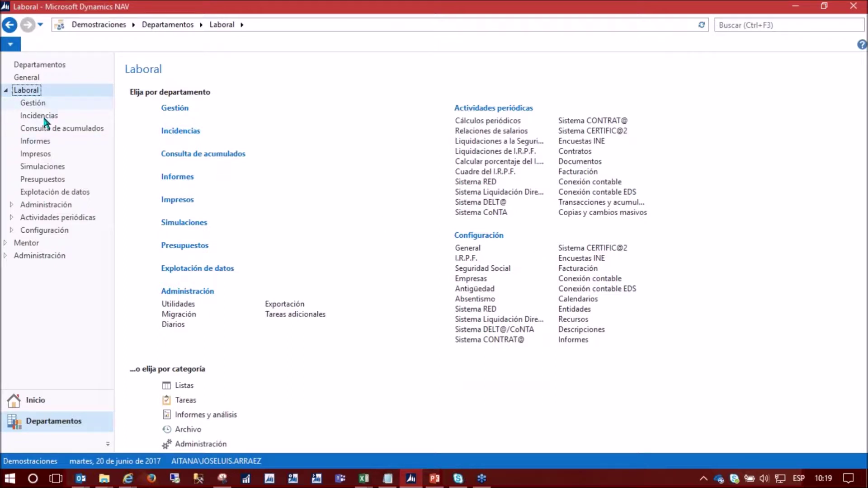
# - Return to the home work area, check the Componentes variables options and open the list of workers active today
pyautogui.click(41, 402)
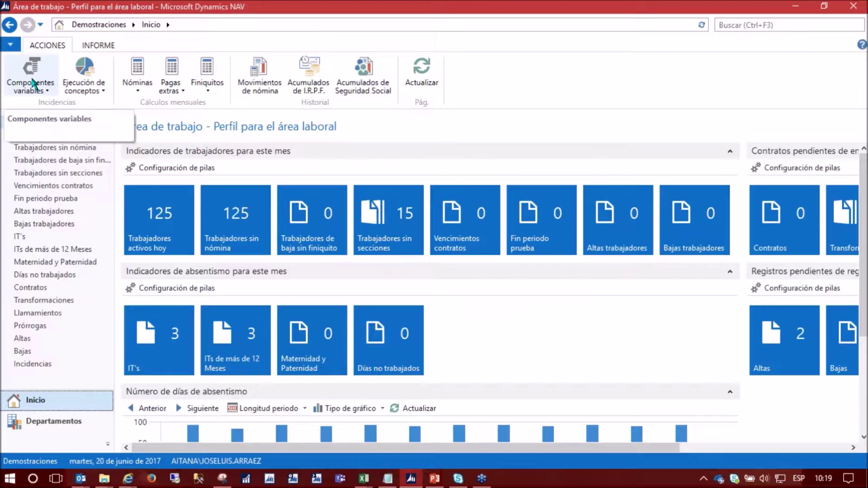
pyautogui.click(36, 90)
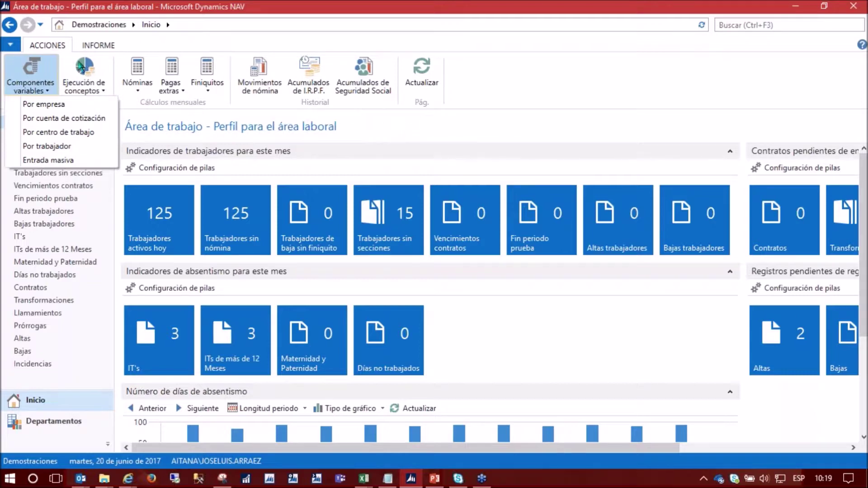
pyautogui.click(173, 225)
pyautogui.click(176, 222)
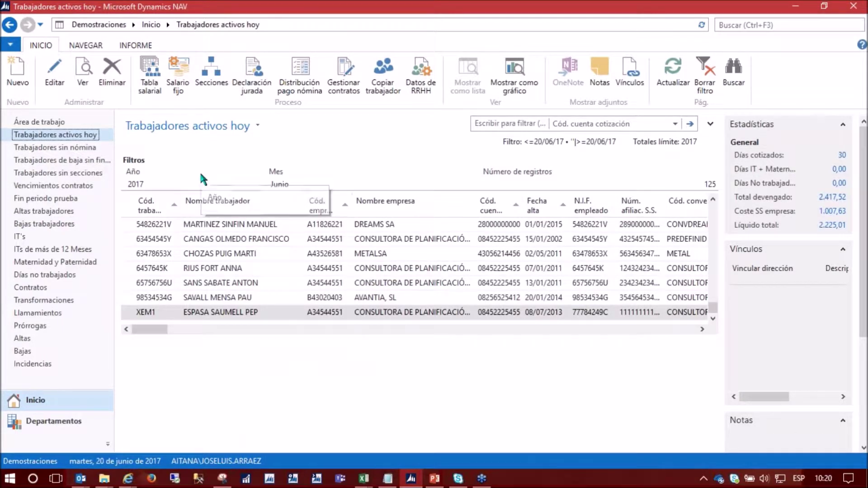
# - Filter the active workers list by the contribution account code of the DREAMS SA worker
pyautogui.moveTo(165, 335); pyautogui.dragTo(149, 371)
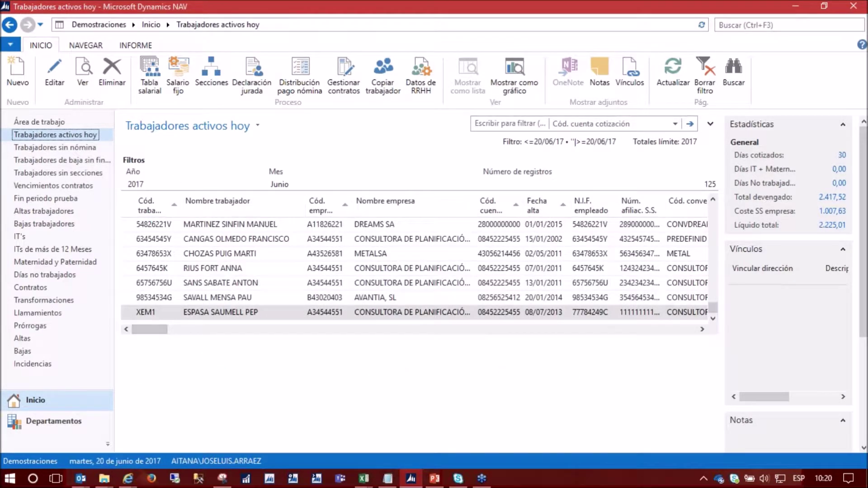
pyautogui.click(175, 243)
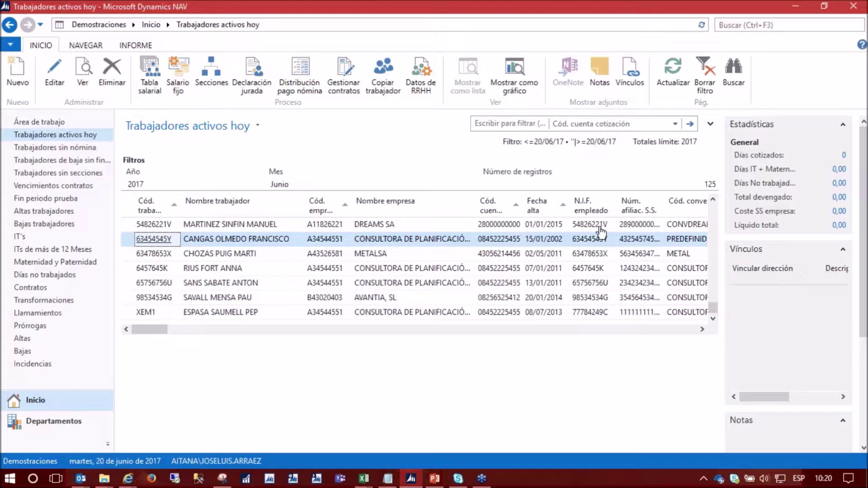
pyautogui.rightClick(504, 227)
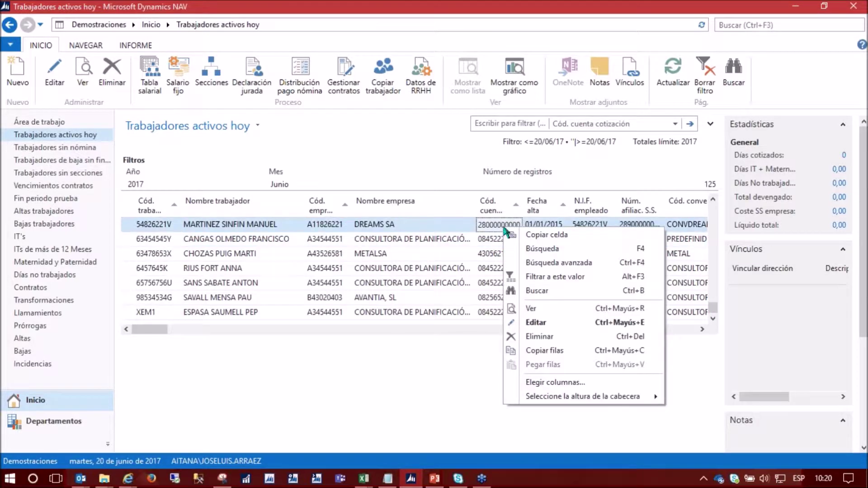
pyautogui.click(557, 278)
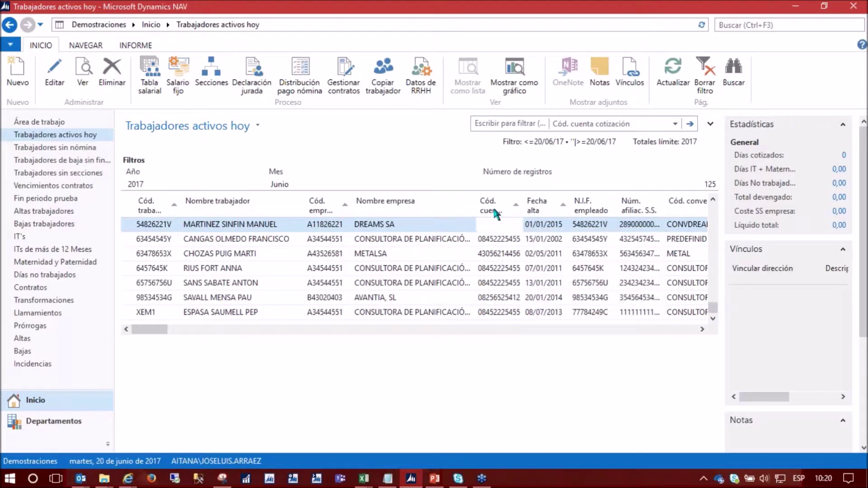
# - Select all the filtered workers and review the report, navigation and start commands available for the list
pyautogui.click(132, 44)
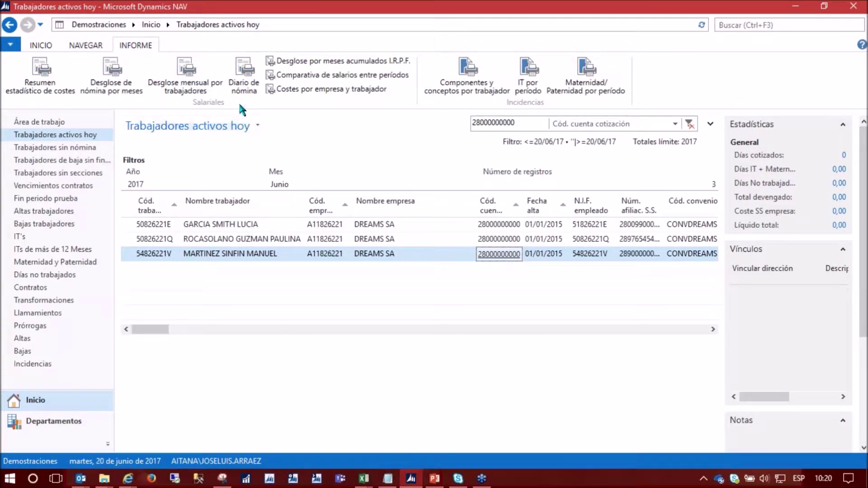
pyautogui.click(122, 201)
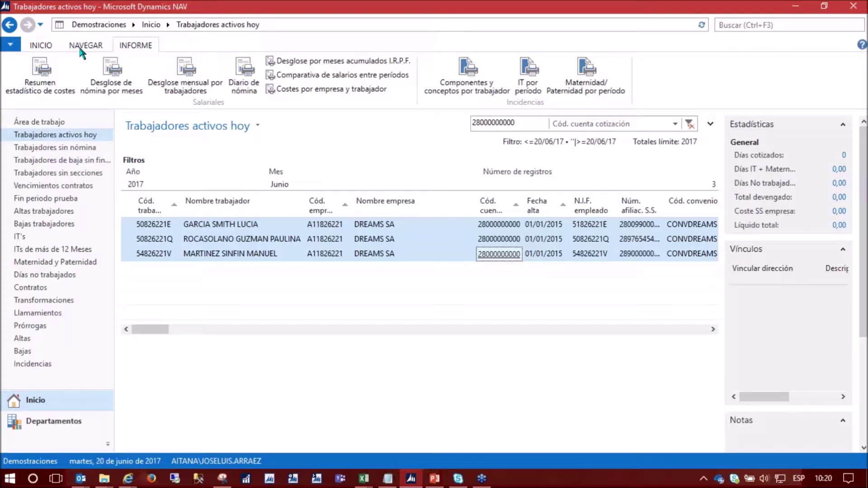
pyautogui.click(52, 46)
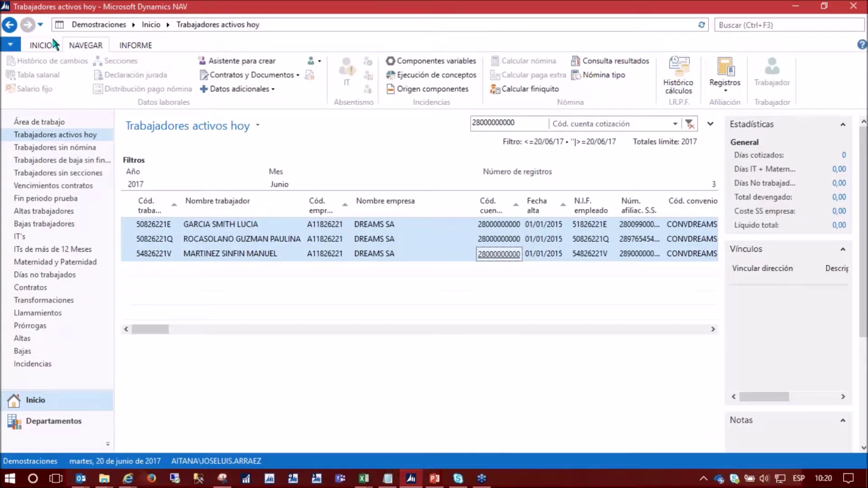
pyautogui.click(53, 42)
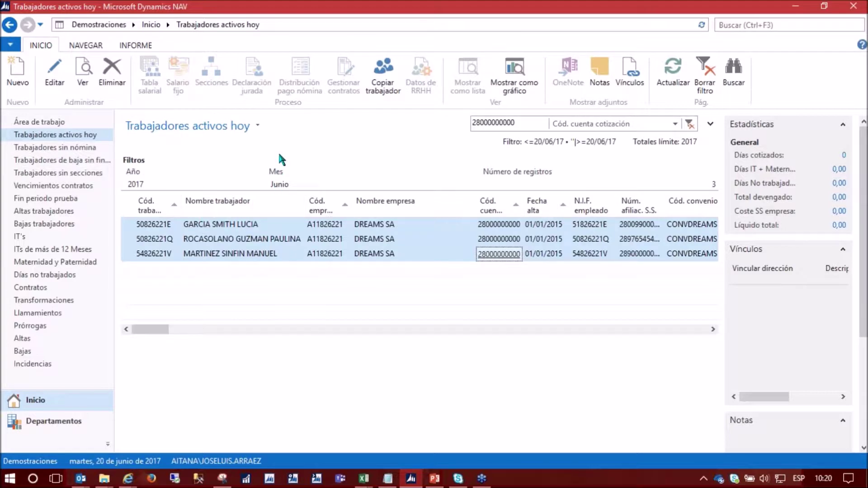
# - Add a Cód. empresa condition to the advanced filter of the active workers list and review the additional fields available for filtering
pyautogui.click(709, 124)
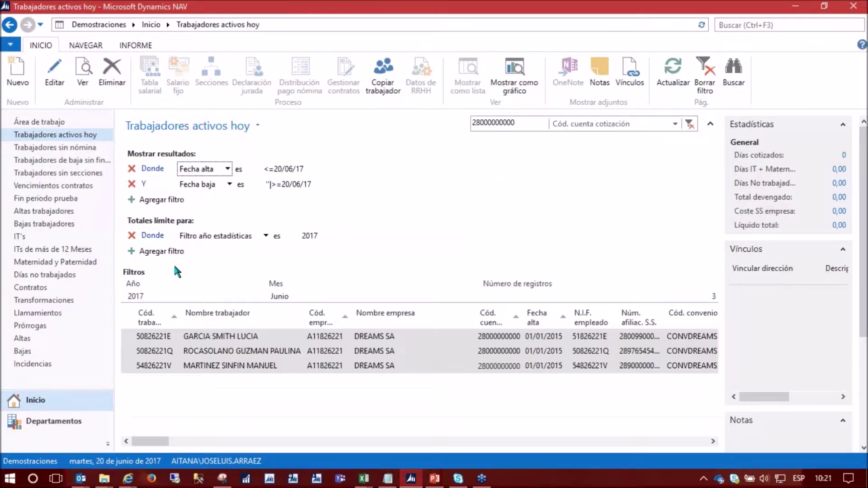
pyautogui.click(167, 199)
pyautogui.scroll(-1, 244, 199)
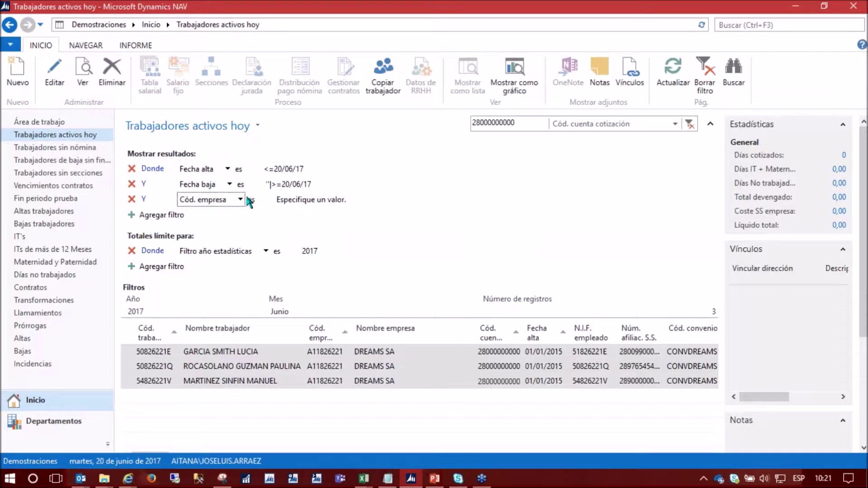
pyautogui.click(241, 200)
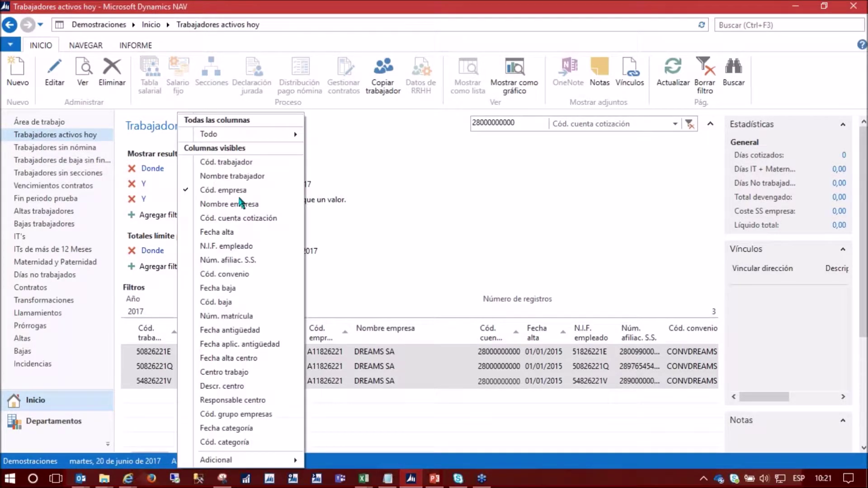
pyautogui.press('Escape')
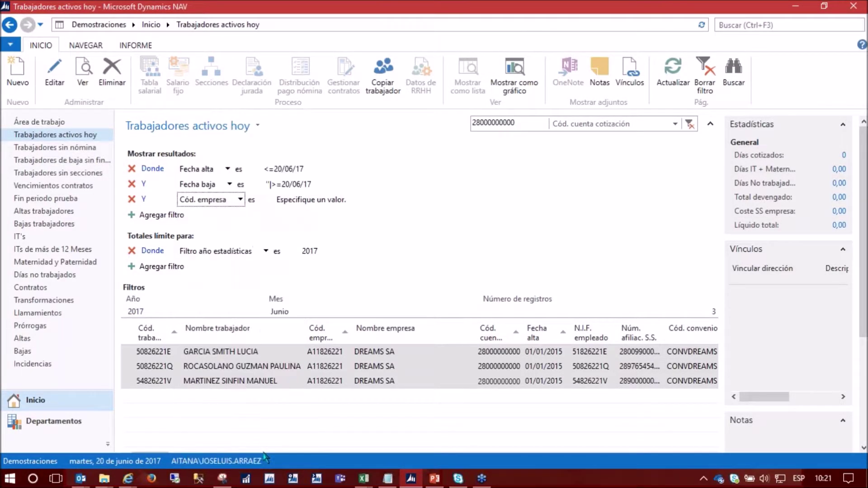
pyautogui.click(241, 200)
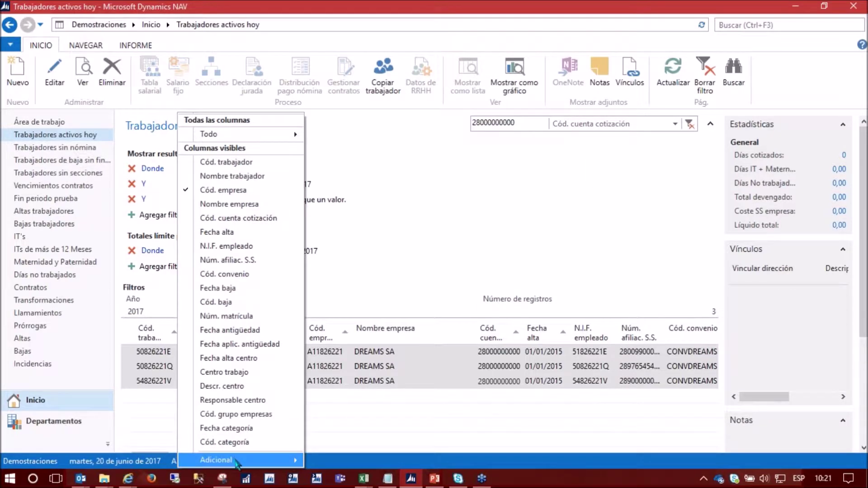
pyautogui.moveTo(236, 461)
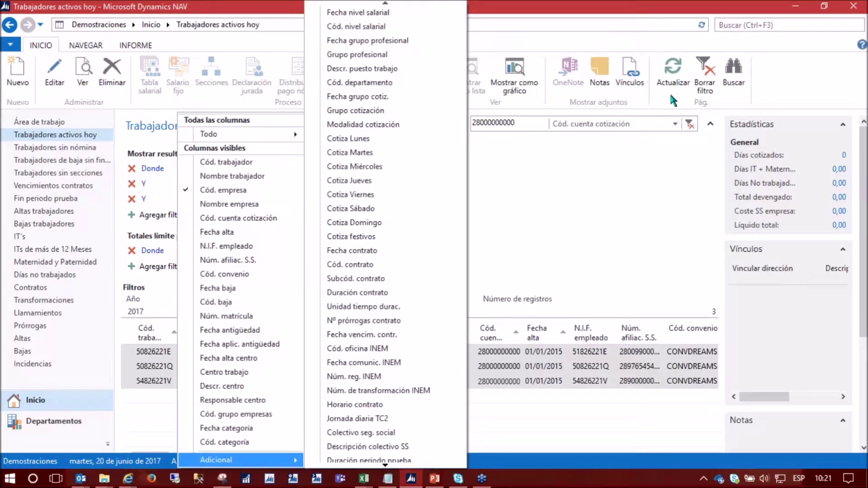
pyautogui.click(523, 162)
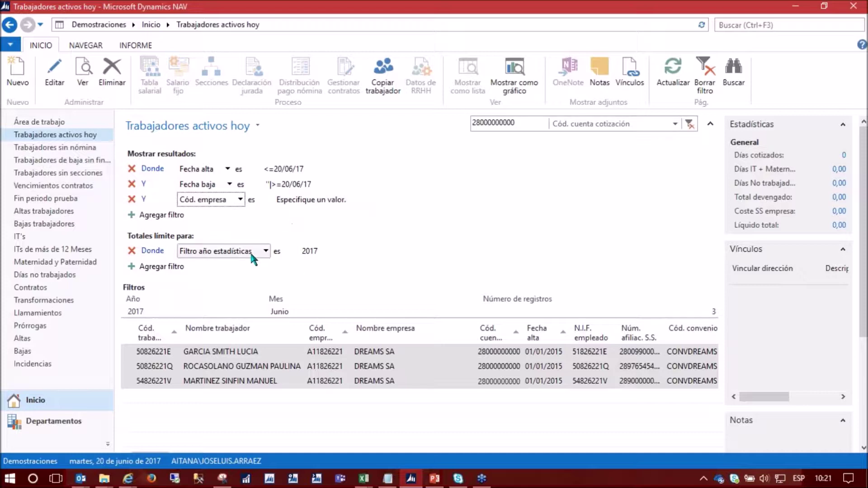
# - Save the filtered list as a view named "demo" in the Inicio activity group and restart the application
pyautogui.click(257, 127)
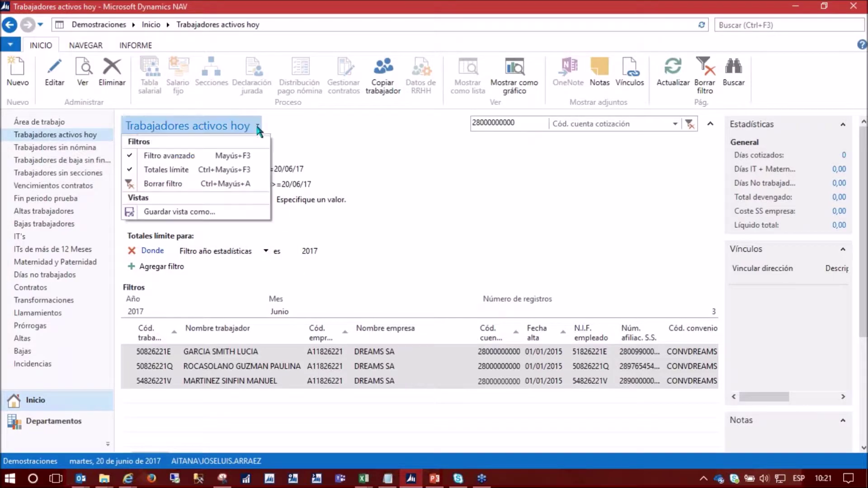
pyautogui.click(202, 211)
pyautogui.write('demo')
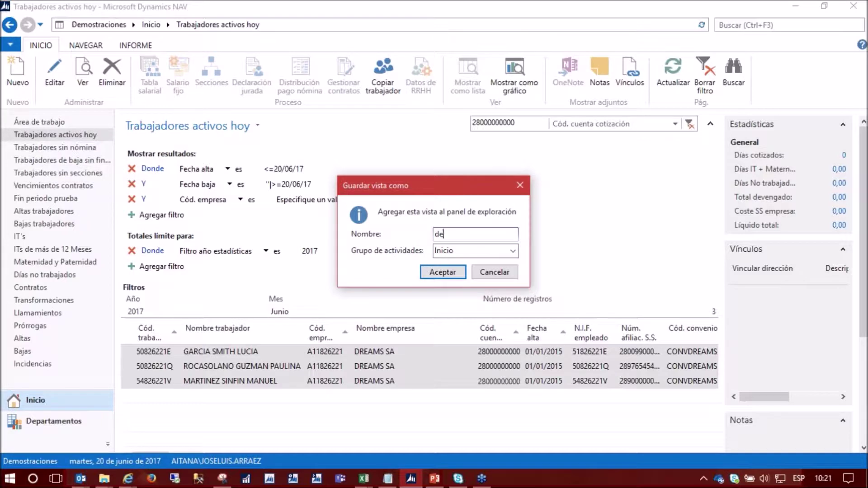
pyautogui.click(442, 271)
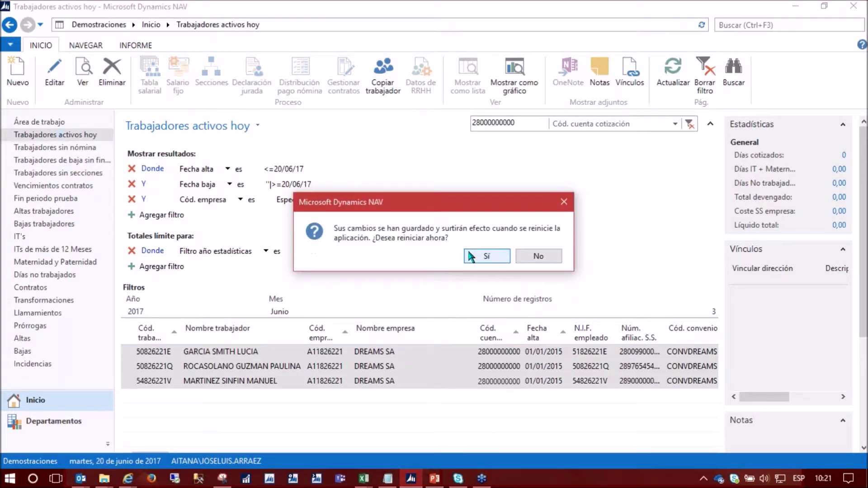
pyautogui.click(492, 256)
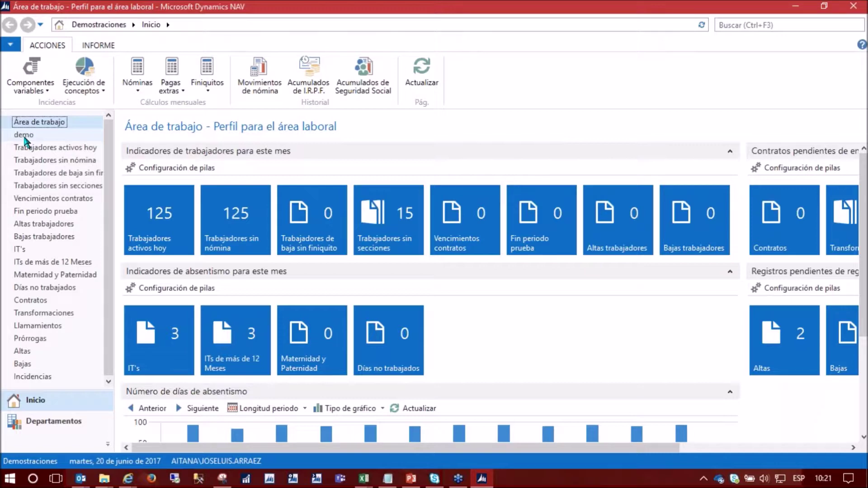
# - Reopen the list of workers active today, collapse the advanced filter and open the first visible DREAMS SA worker's record for editing
pyautogui.press('Tab')
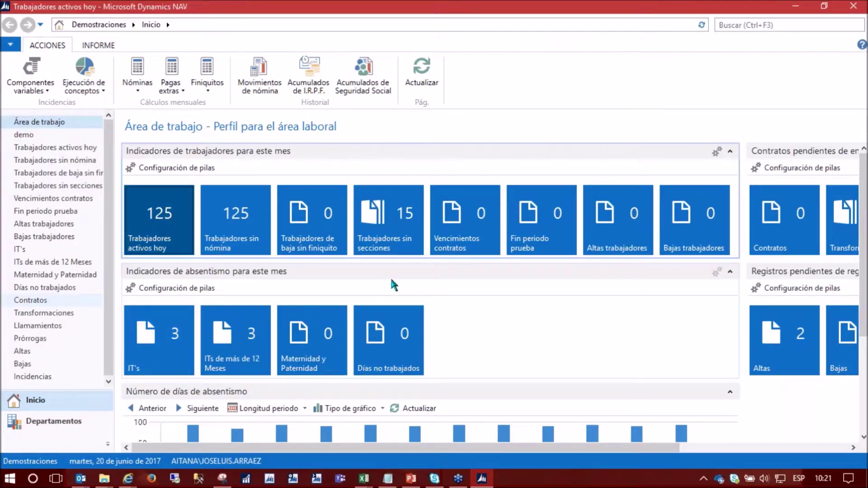
pyautogui.press('Return')
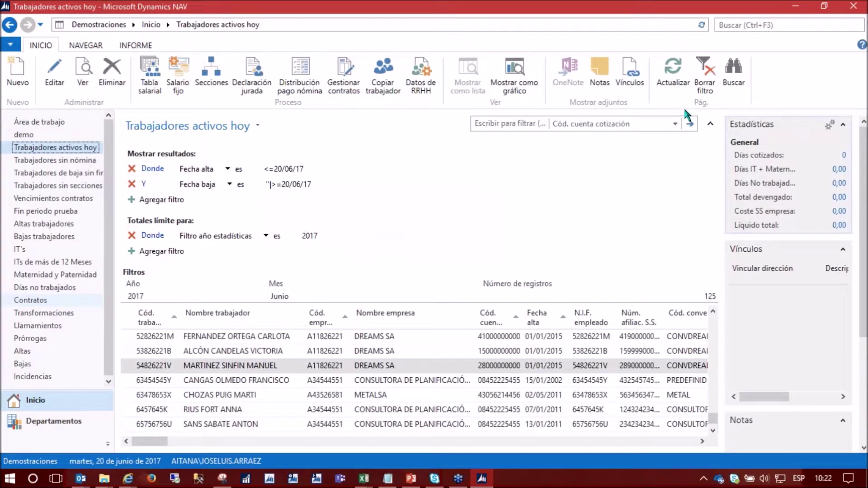
pyautogui.click(710, 123)
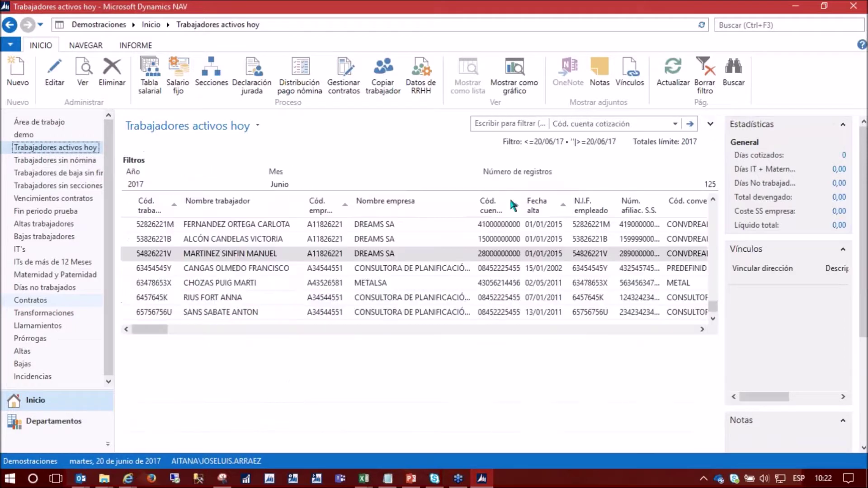
pyautogui.click(178, 224)
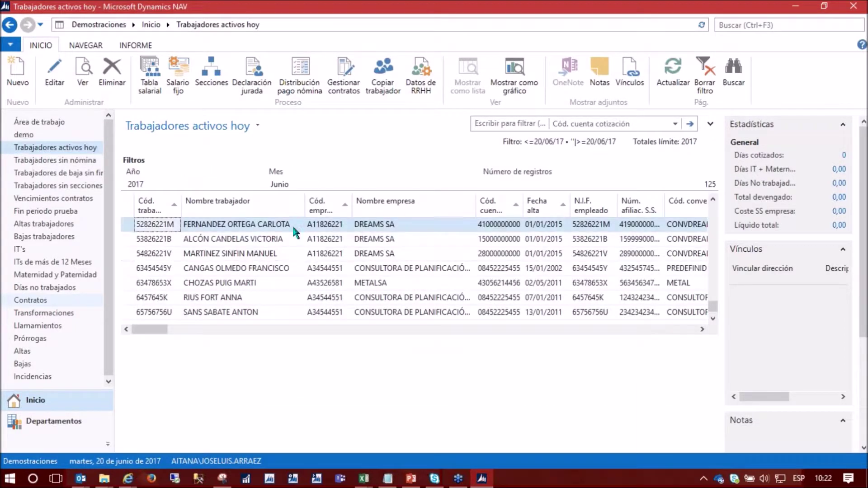
pyautogui.click(59, 65)
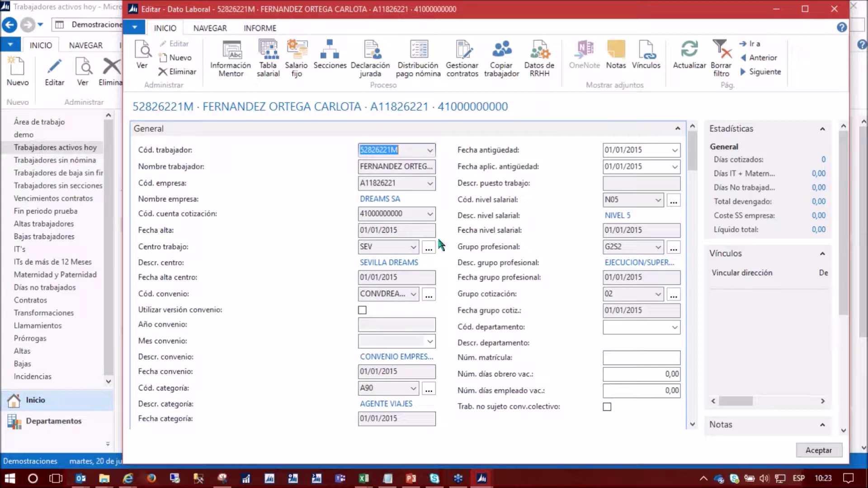
# - View the agreement change form for the worker's Cód. convenio, cancel it and dismiss the mail notification
pyautogui.click(429, 295)
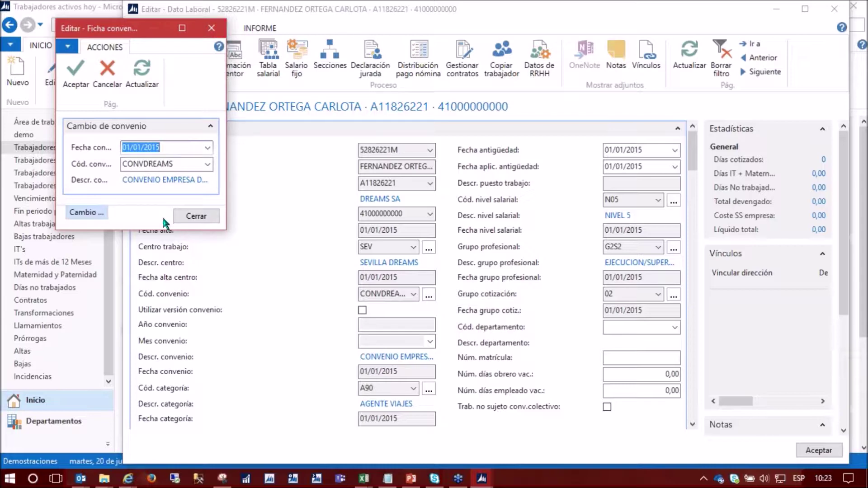
pyautogui.click(107, 72)
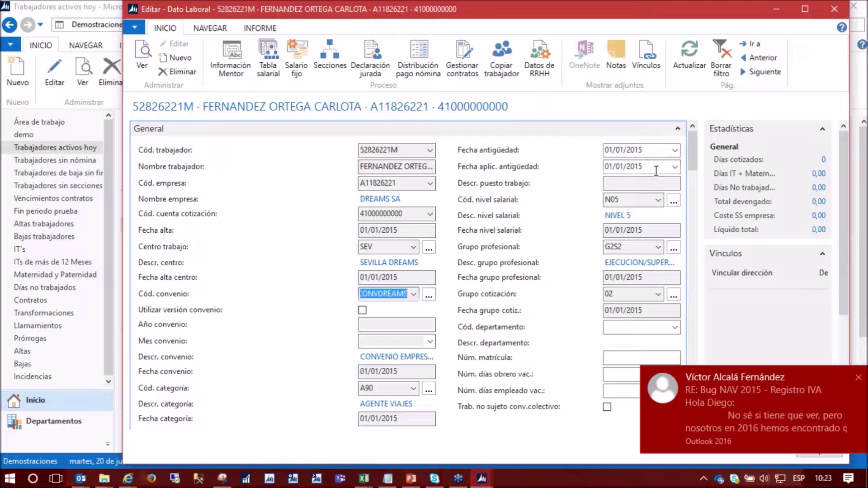
pyautogui.click(857, 377)
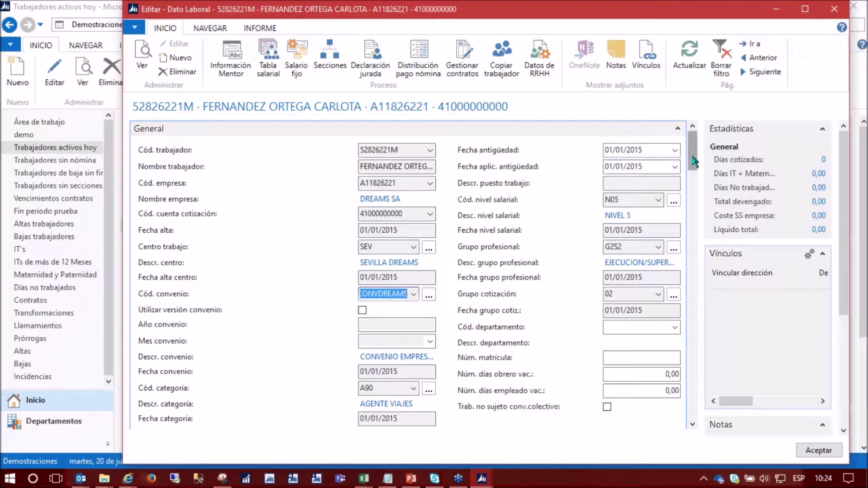
# - Examine the Contrato, Jornada, Bonificación, Adicional and Varios sections of the worker's employment record
pyautogui.scroll(-1, 694, 161)
pyautogui.moveTo(693, 162); pyautogui.dragTo(700, 193)
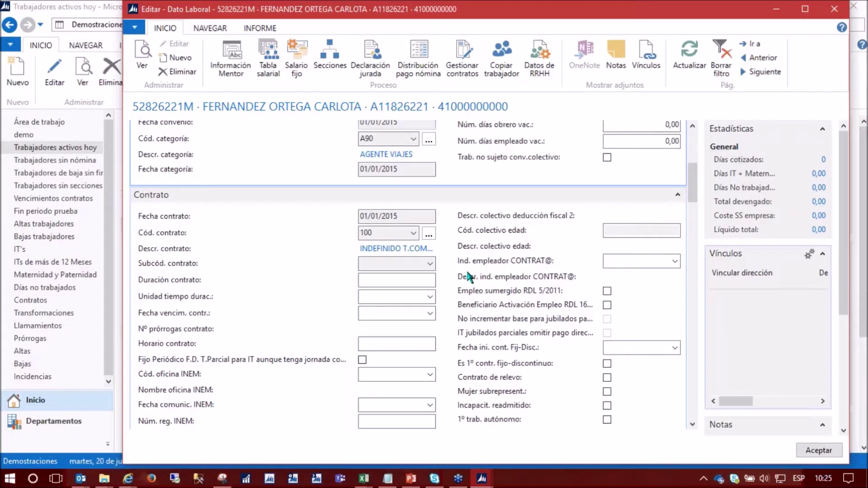
pyautogui.scroll(-3, 468, 276)
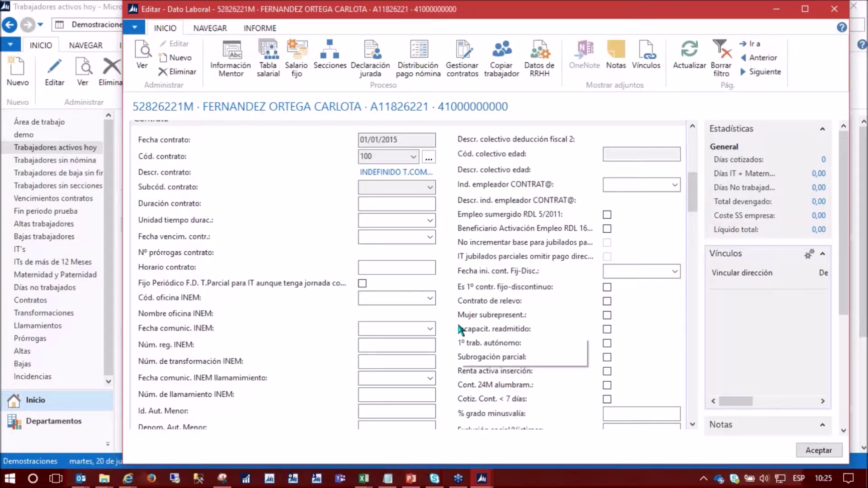
pyautogui.scroll(-6, 456, 321)
pyautogui.scroll(-6, 458, 324)
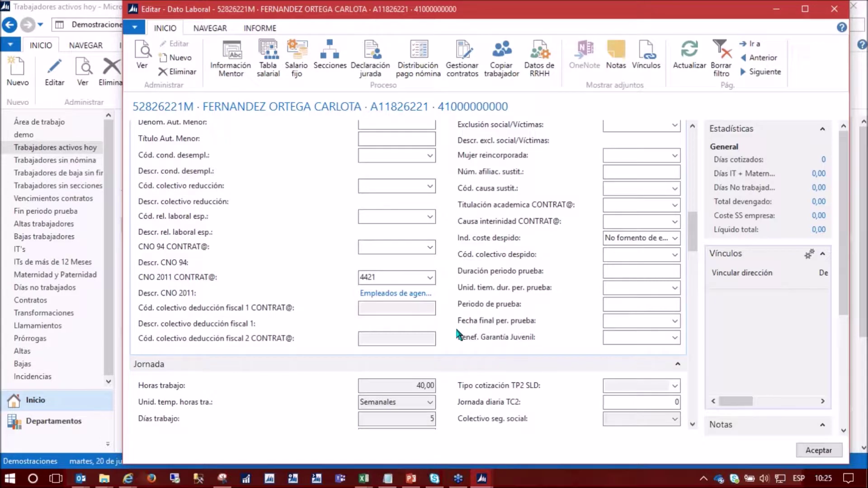
pyautogui.scroll(-9, 457, 334)
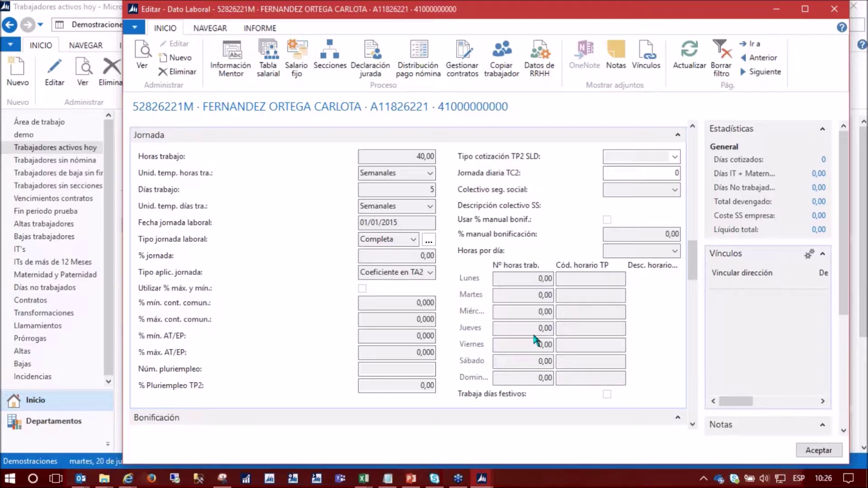
pyautogui.scroll(-6, 463, 299)
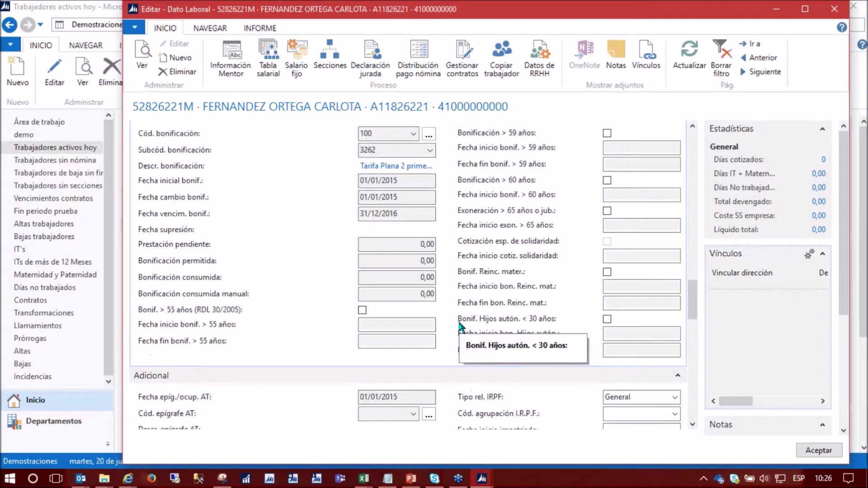
pyautogui.scroll(-5, 458, 322)
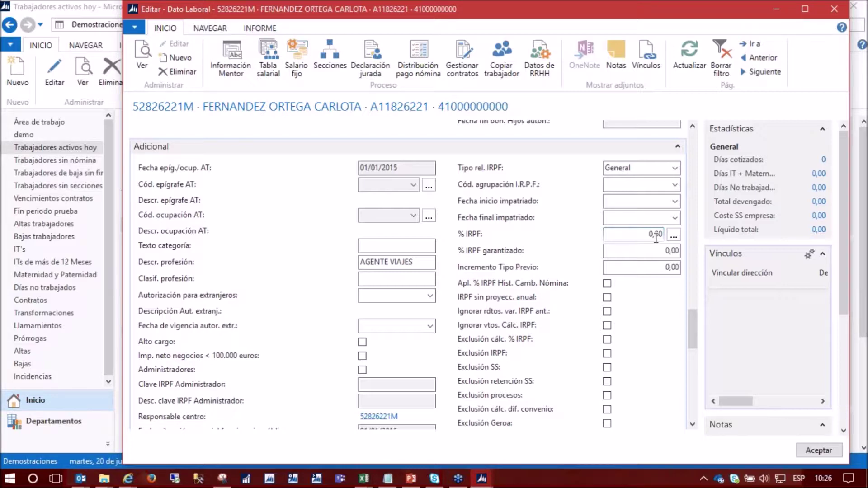
pyautogui.scroll(-15, 498, 242)
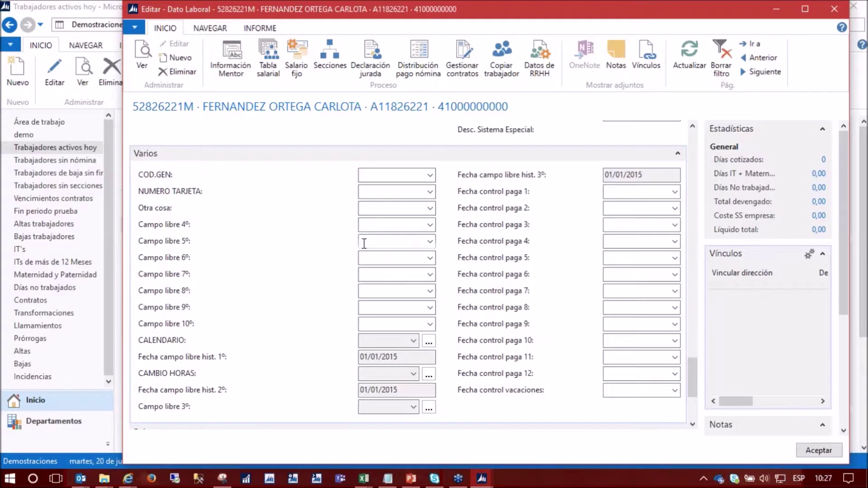
pyautogui.scroll(-3, 328, 259)
pyautogui.scroll(10, 250, 258)
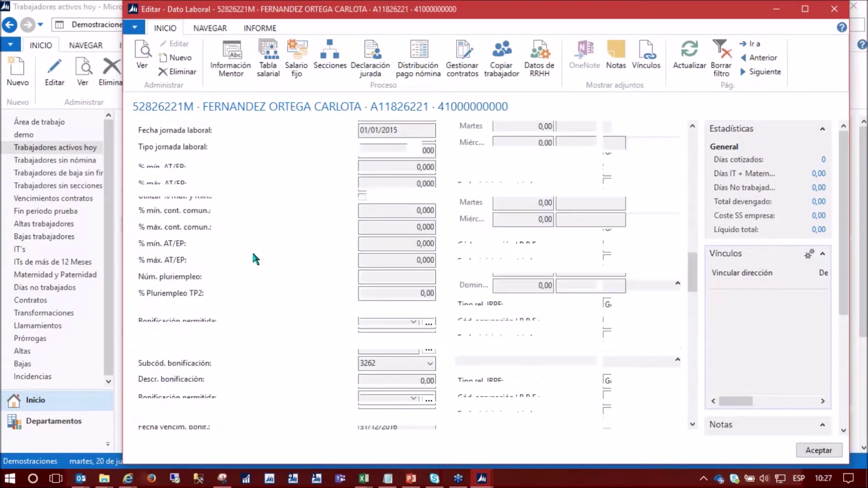
pyautogui.scroll(10, 254, 256)
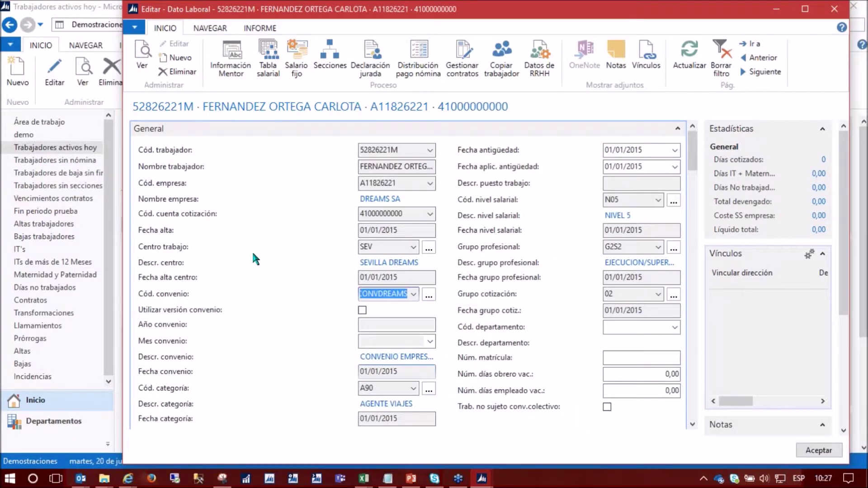
pyautogui.scroll(-15, 253, 254)
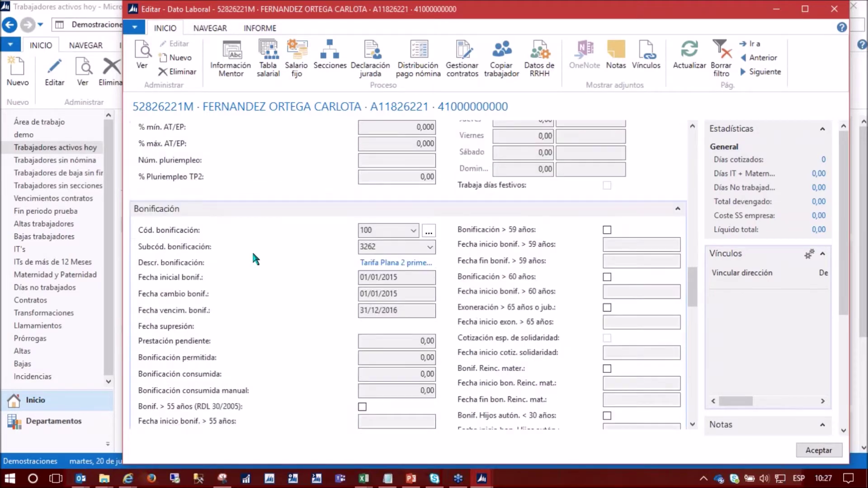
pyautogui.scroll(-15, 253, 253)
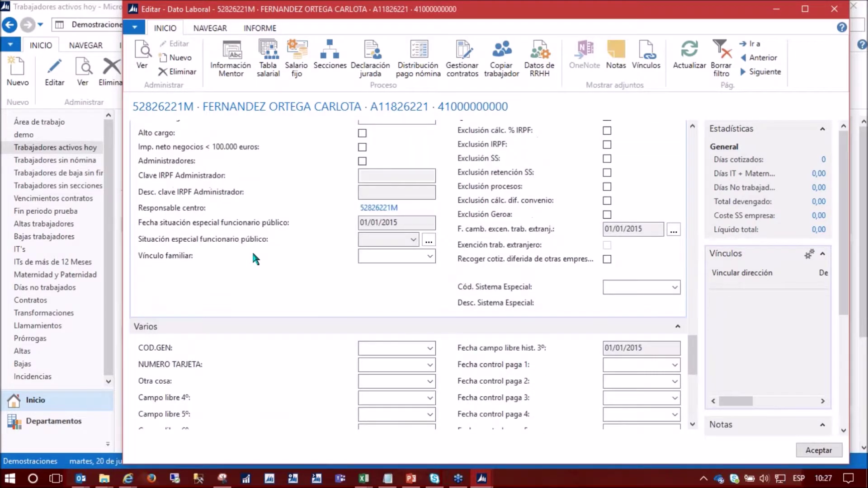
pyautogui.scroll(5, 254, 256)
pyautogui.scroll(-8, 254, 256)
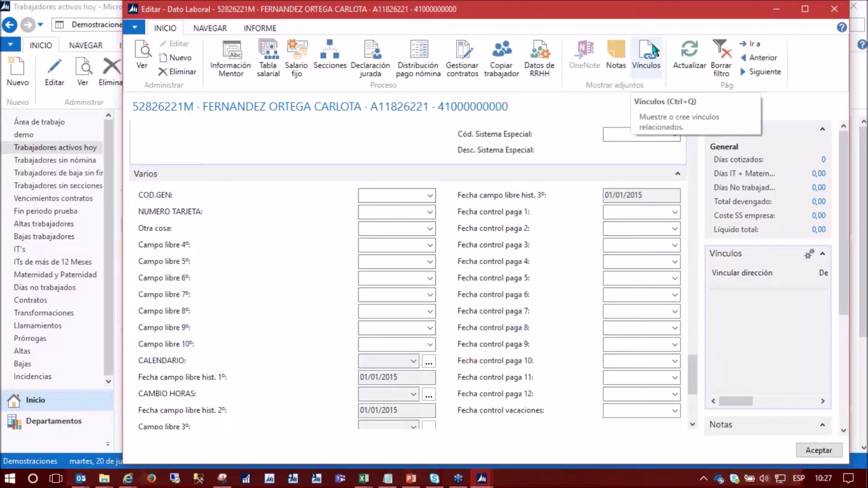
# - Open the worker's salary table and assign component K040 (MEJORA VOLUNT...) to the new line
pyautogui.click(270, 72)
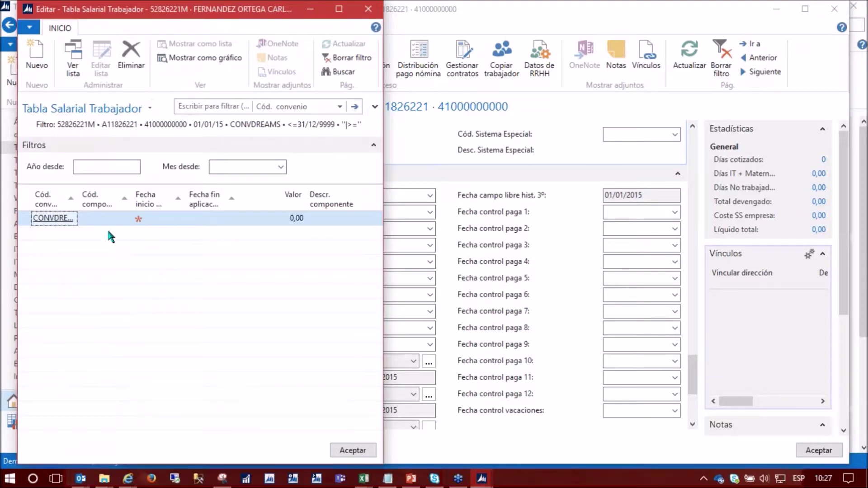
pyautogui.click(114, 220)
pyautogui.click(125, 219)
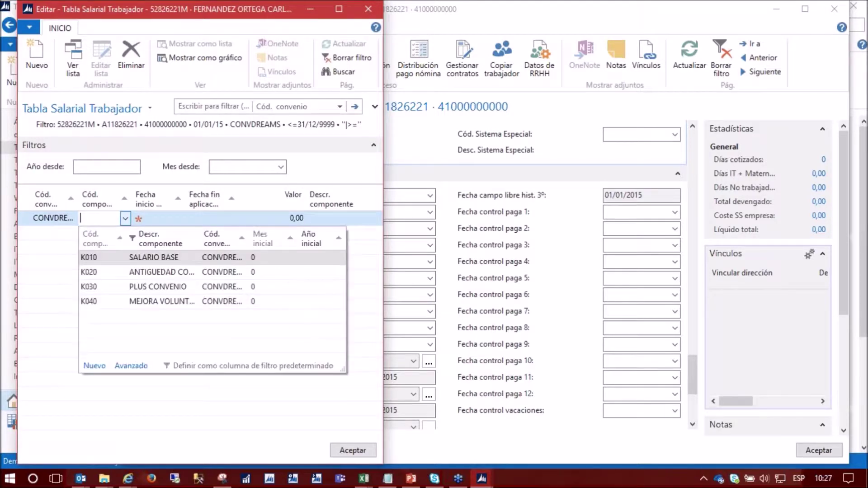
pyautogui.click(99, 300)
pyautogui.press('Tab')
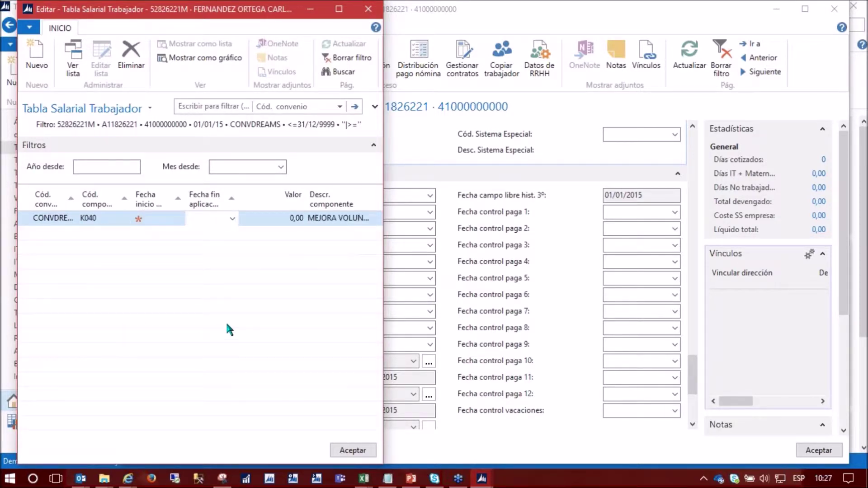
# - Set the start date of the K040 salary line to 20/06/2017 and leave its end date blank
pyautogui.hotkey('shift', 'Tab')
pyautogui.write('20')
pyautogui.press('Tab')
pyautogui.press('Return')
pyautogui.press('Tab')
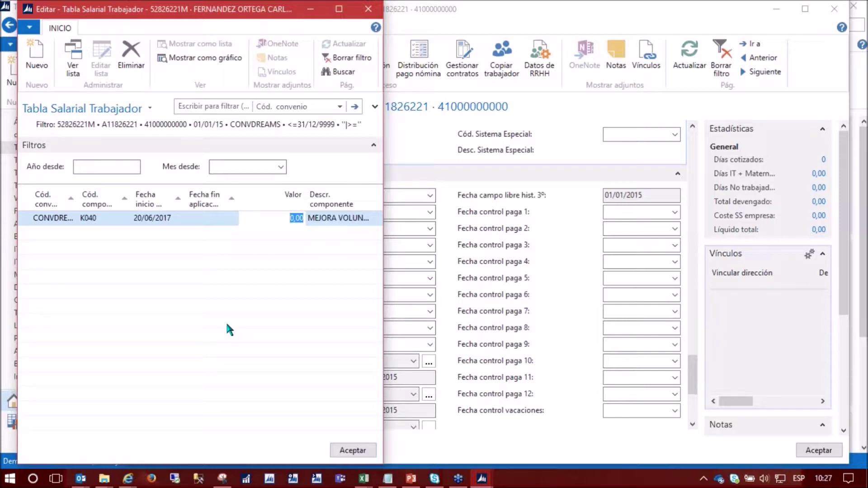
# - Set the K040 salary line's end date to 31/08/2017 and its value to 1.000,00, and close the salary table
pyautogui.hotkey('shift', 'Tab')
pyautogui.hotkey('shift', 'Tab')
pyautogui.press('Tab')
pyautogui.write('31/08')
pyautogui.press('Tab')
pyautogui.write('1000')
pyautogui.press('Tab')
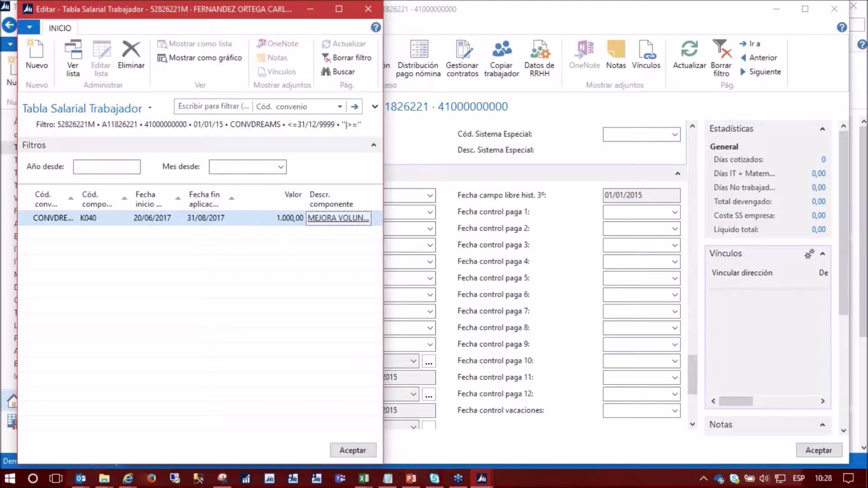
pyautogui.press('Escape')
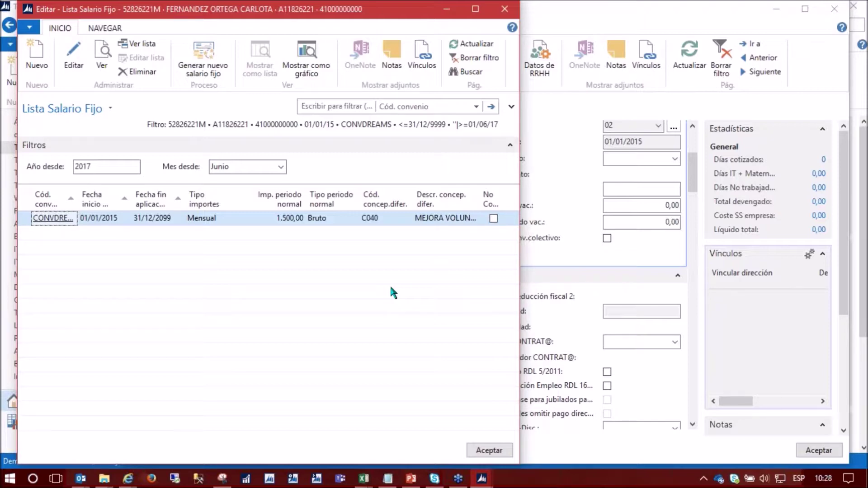
# - Close the fixed salary list and view the worker's Secciones form with its level 4 section lookup, closing both without changes
pyautogui.press('Escape')
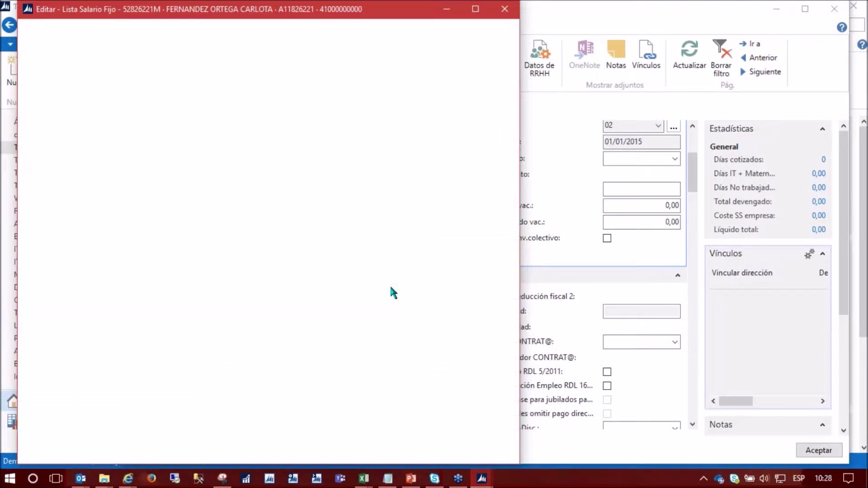
pyautogui.click(330, 56)
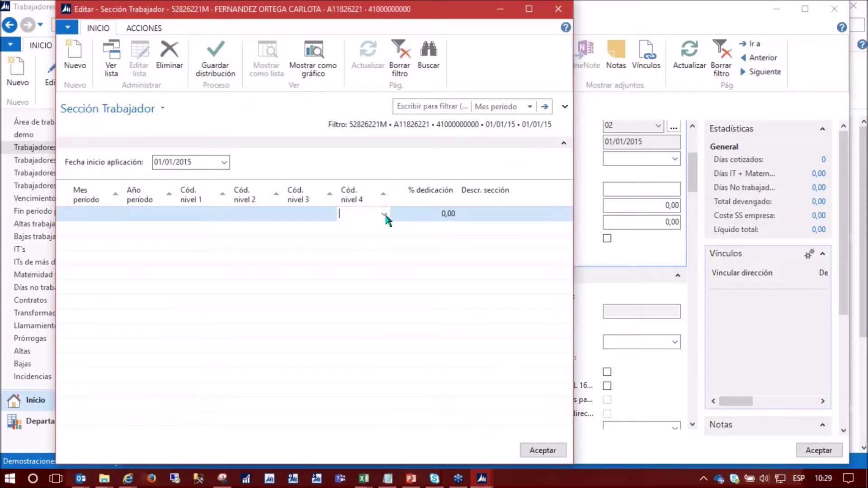
pyautogui.click(384, 213)
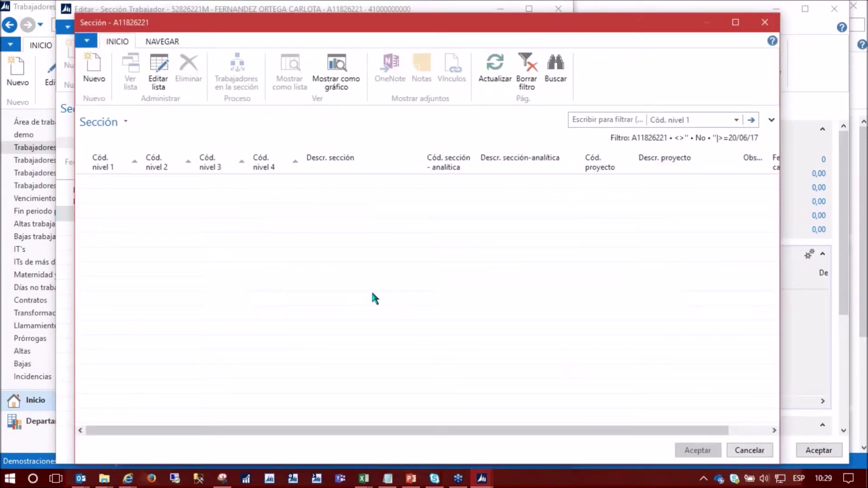
pyautogui.click(764, 22)
pyautogui.click(557, 9)
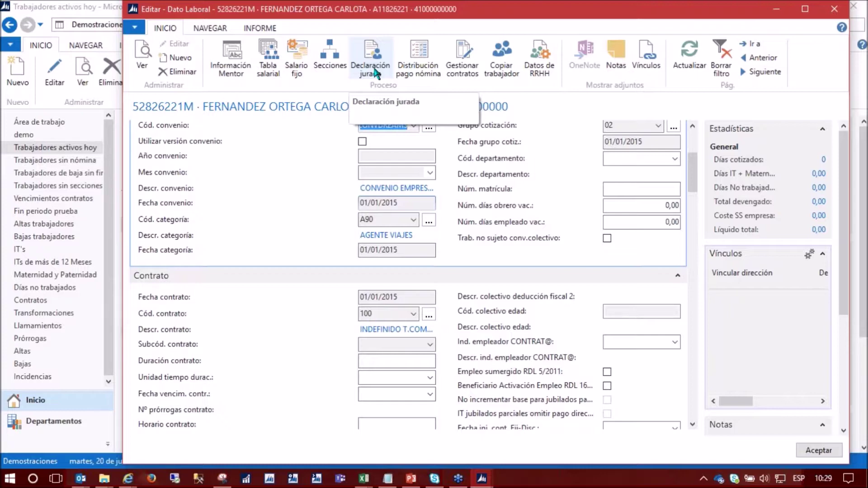
# - View the worker's payroll payment distribution and the account types available under Otras cuentas bancarias, leaving without saving
pyautogui.click(419, 72)
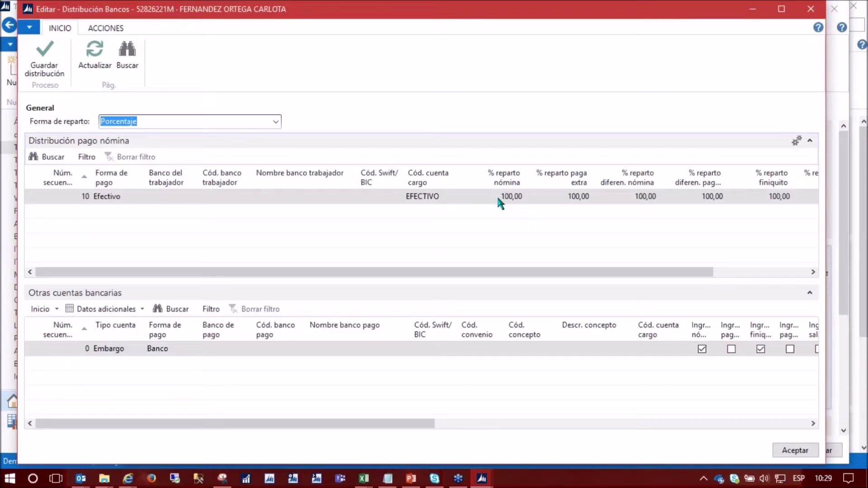
pyautogui.click(134, 355)
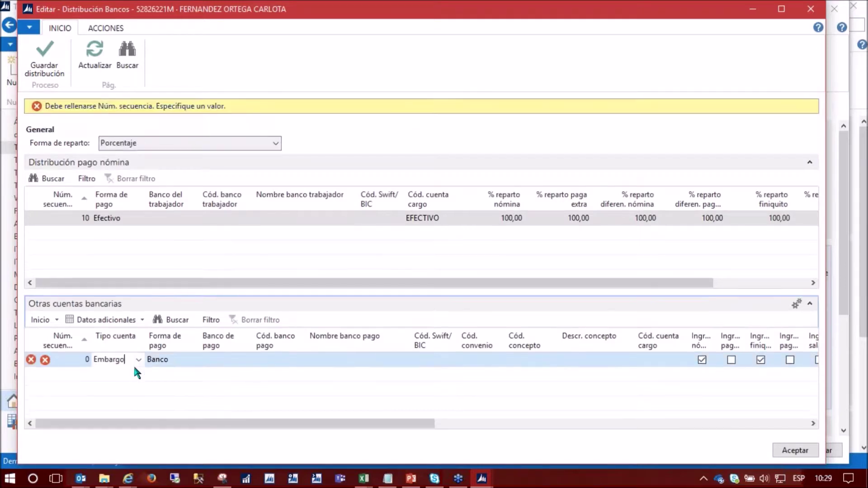
pyautogui.click(138, 360)
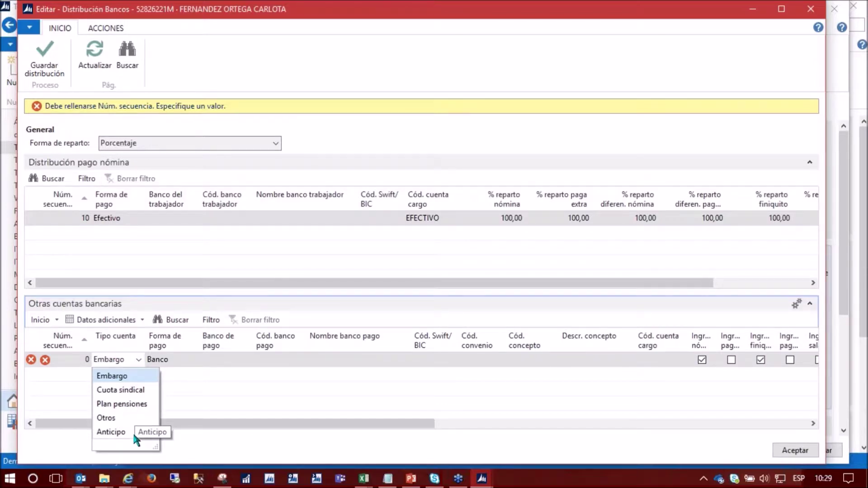
pyautogui.press('Escape')
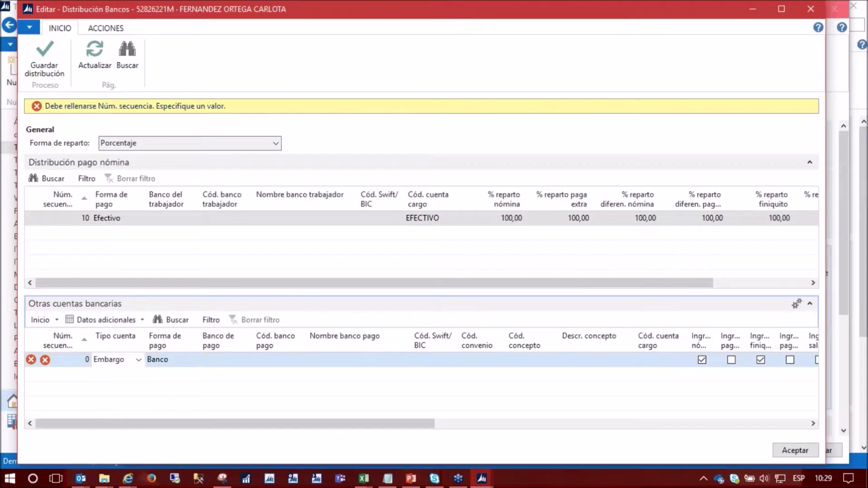
pyautogui.click(811, 9)
pyautogui.click(480, 254)
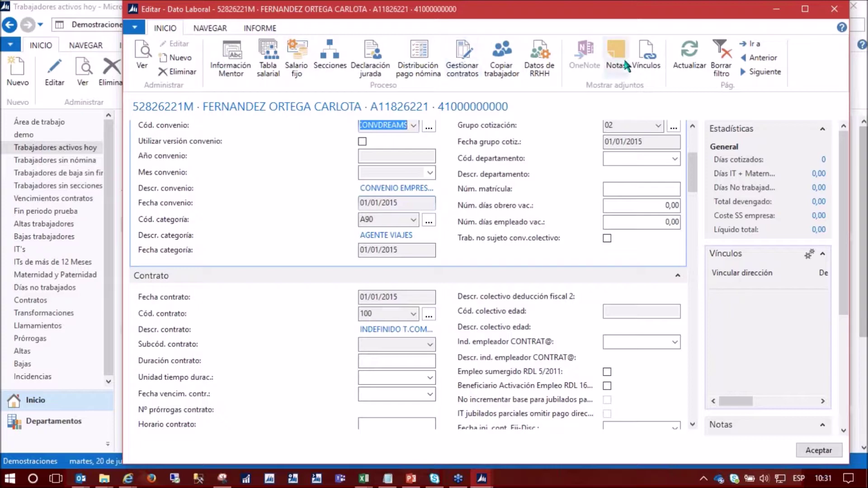
# - Maximize the worker's employment record and open its payroll calculation results with Consulta resultados
pyautogui.click(225, 29)
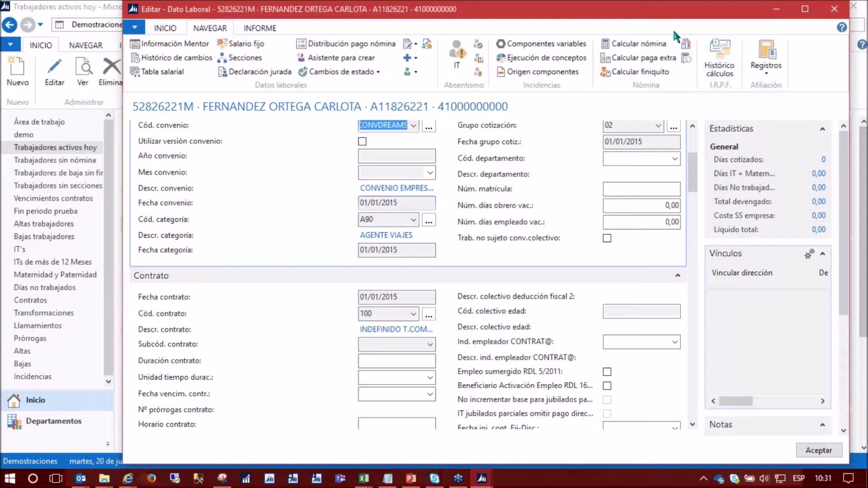
pyautogui.click(806, 9)
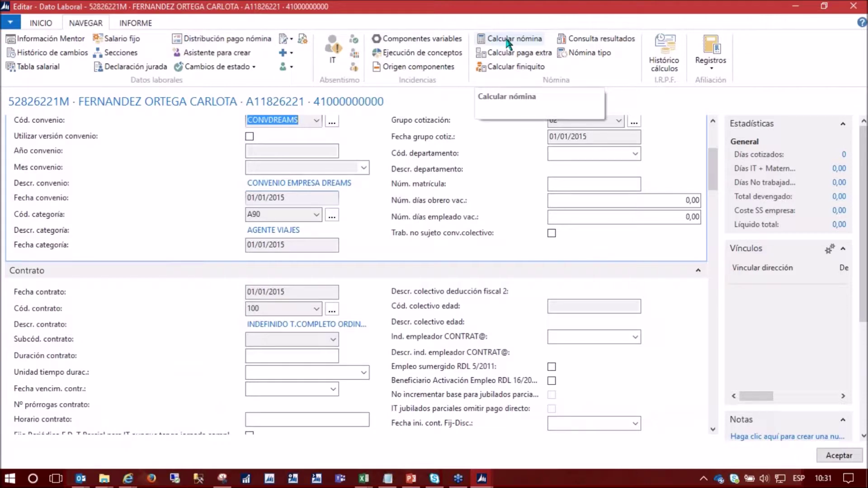
pyautogui.click(582, 38)
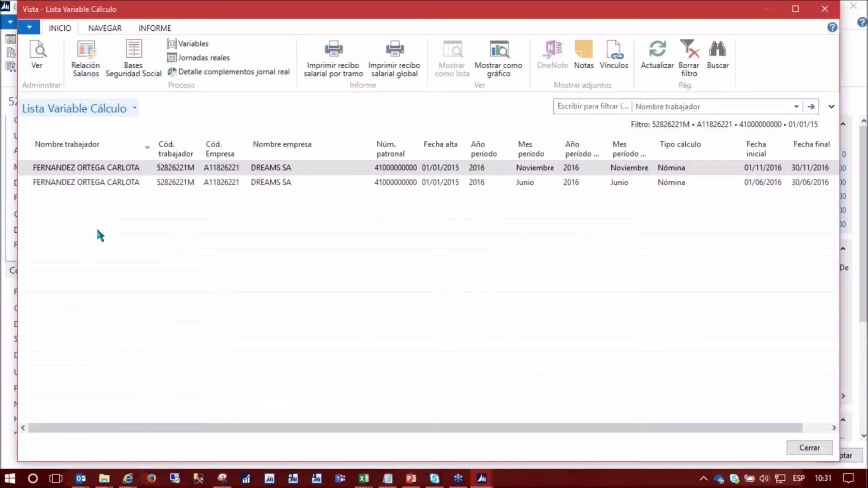
# - Preview the global pay slip for the November 2016 payroll, look through it and close the preview
pyautogui.click(393, 63)
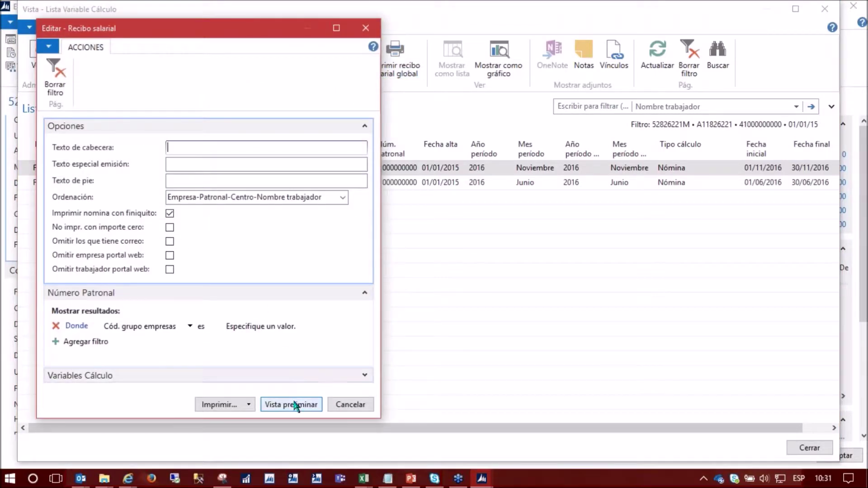
pyautogui.click(293, 406)
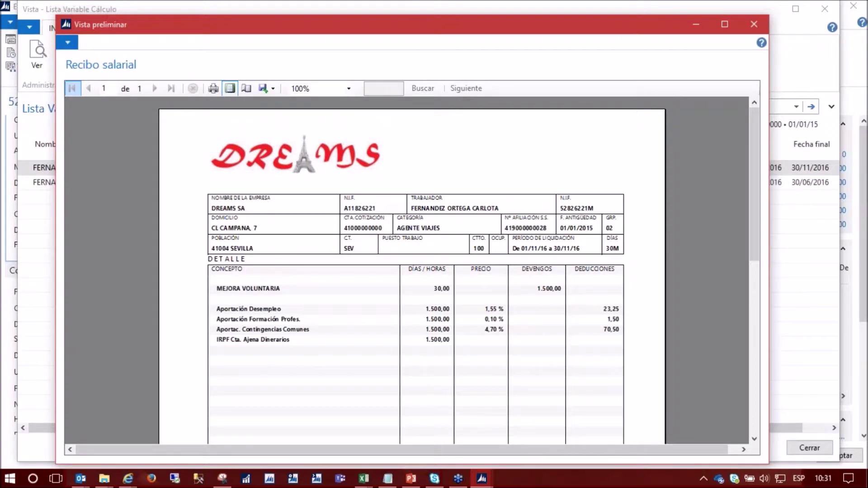
pyautogui.scroll(-5, 340, 175)
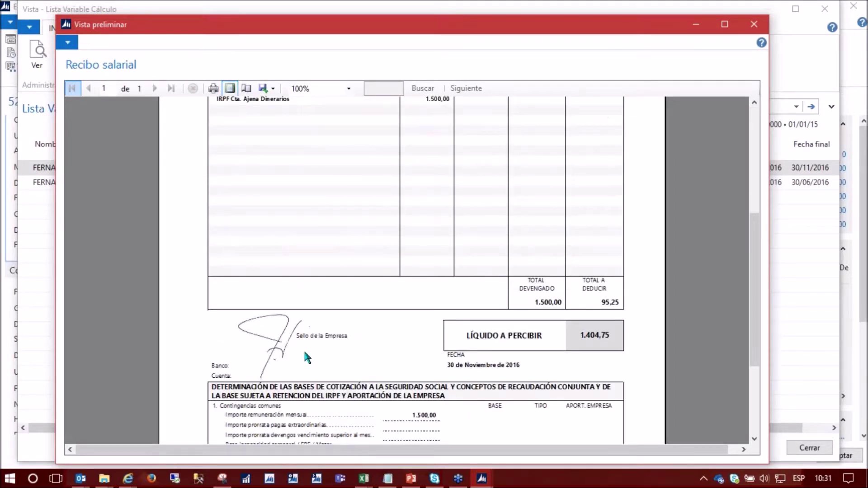
pyautogui.scroll(5, 306, 360)
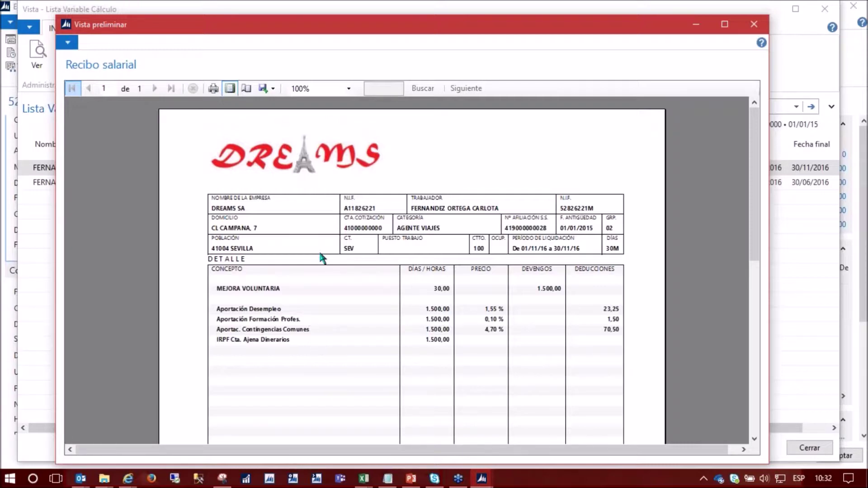
pyautogui.click(754, 24)
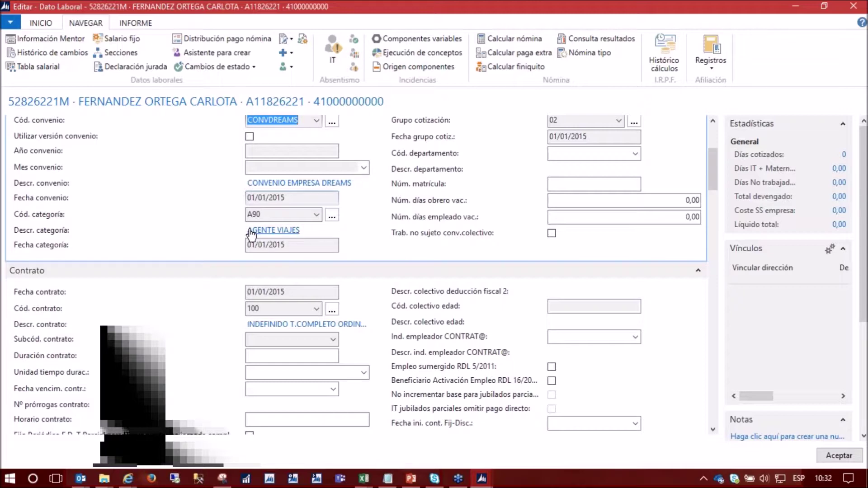
# - Leave the employment record, return to the role center and open the Convenios list under Departamentos, Laboral, Gestión
pyautogui.press('Escape')
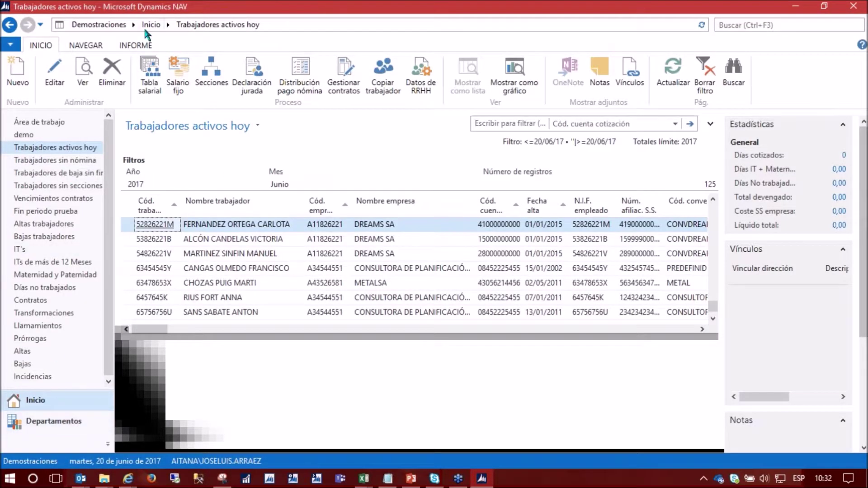
pyautogui.click(157, 26)
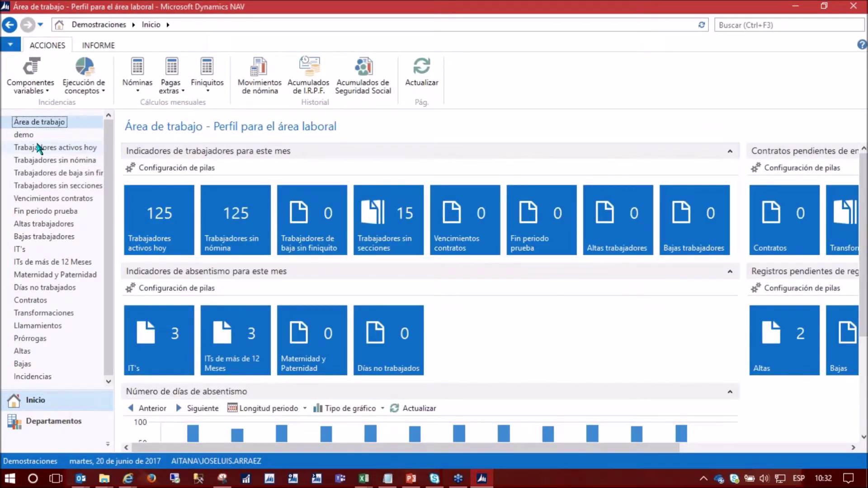
pyautogui.click(54, 421)
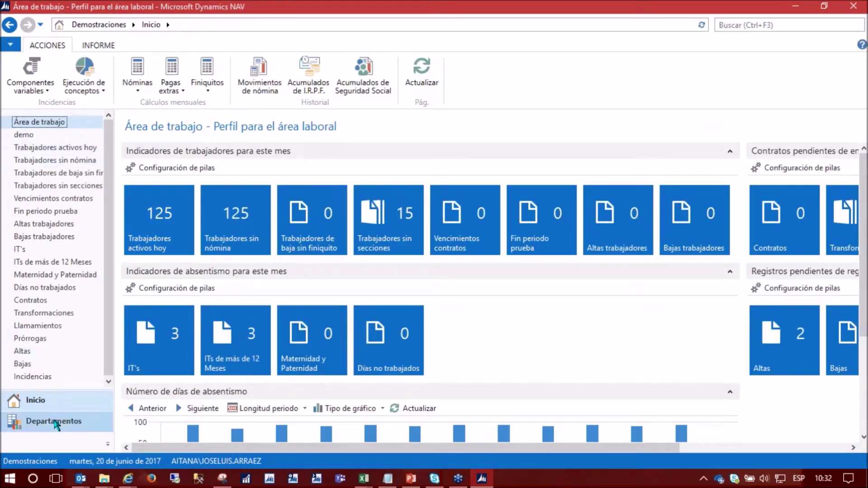
pyautogui.click(37, 90)
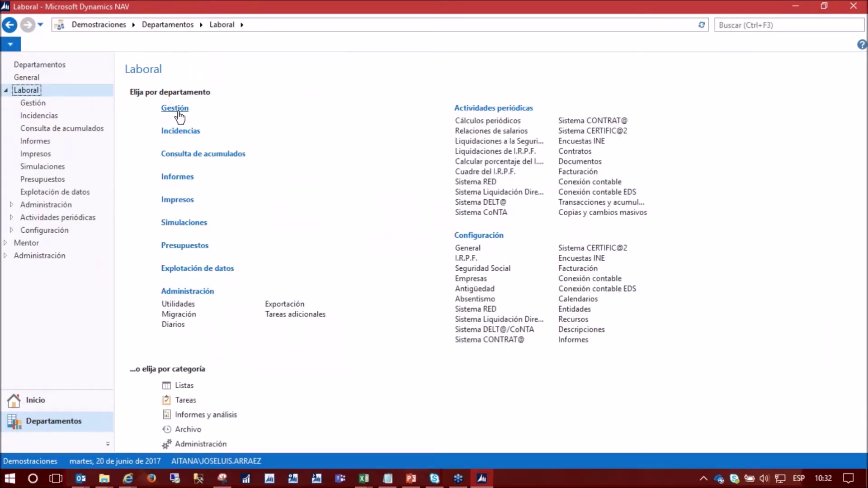
pyautogui.click(176, 110)
pyautogui.click(165, 110)
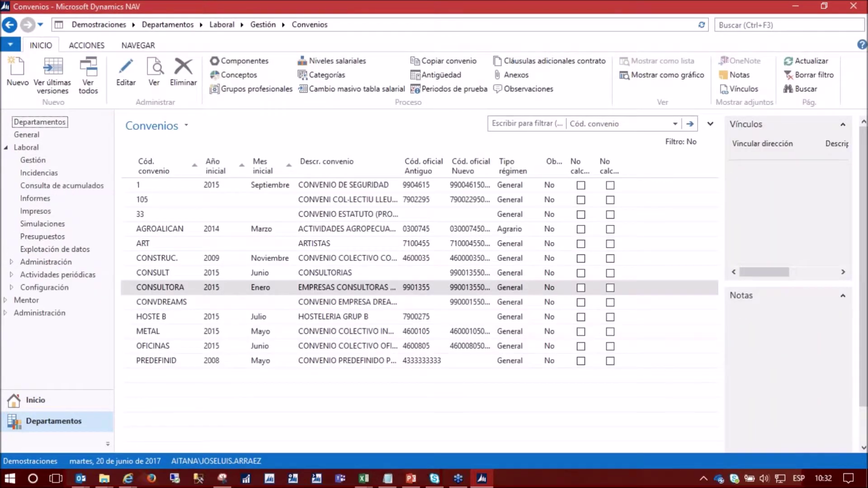
# - View the salary concepts of the CONSULTORA agreement and the formulas of C010 through C040, and close the list
pyautogui.click(238, 75)
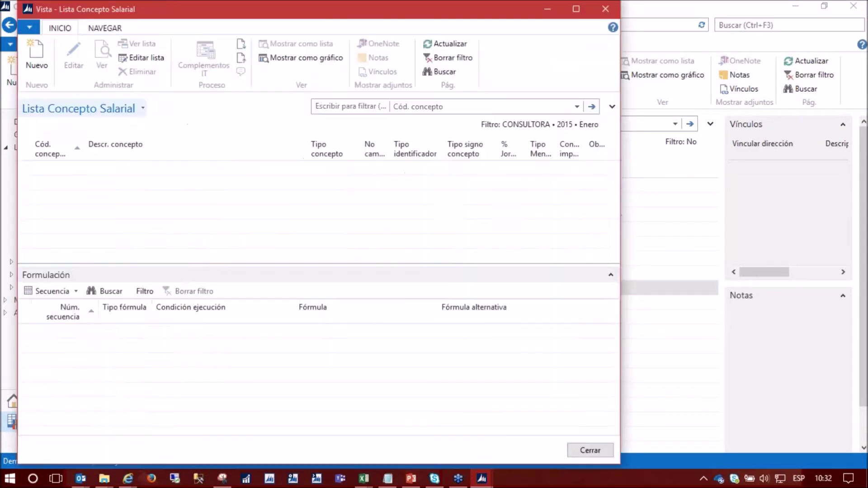
pyautogui.click(148, 184)
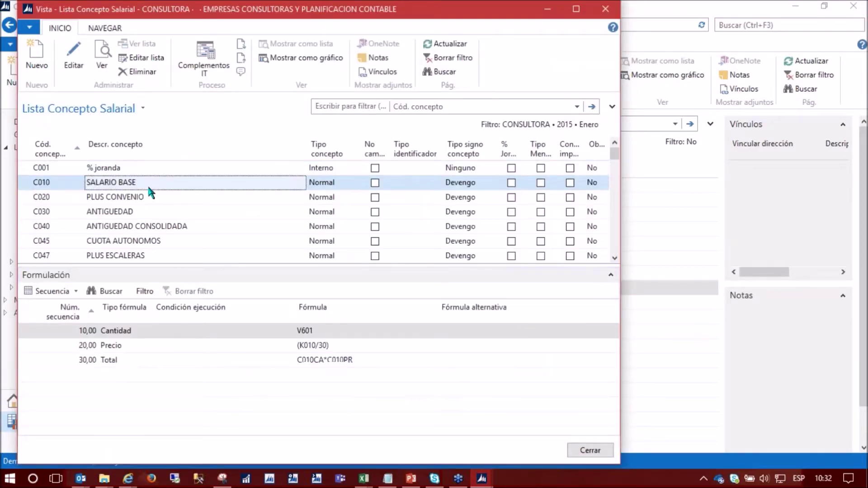
pyautogui.press('Down')
pyautogui.press('Down')
pyautogui.press('Down')
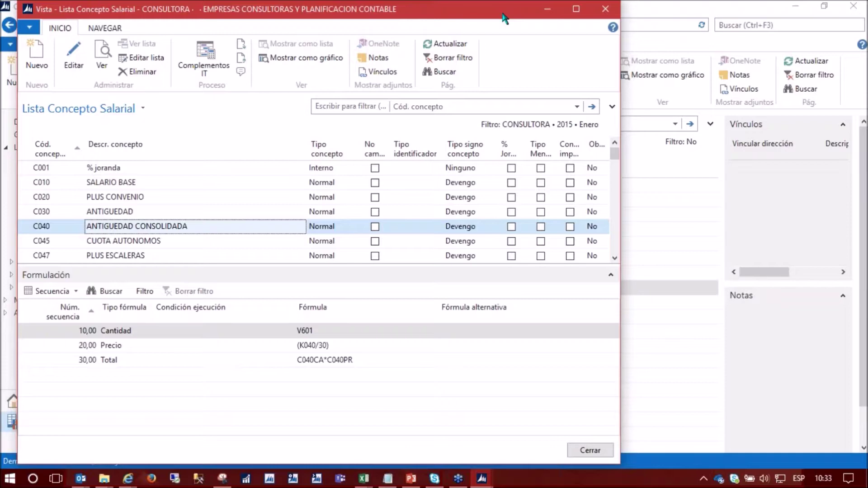
pyautogui.press('Escape')
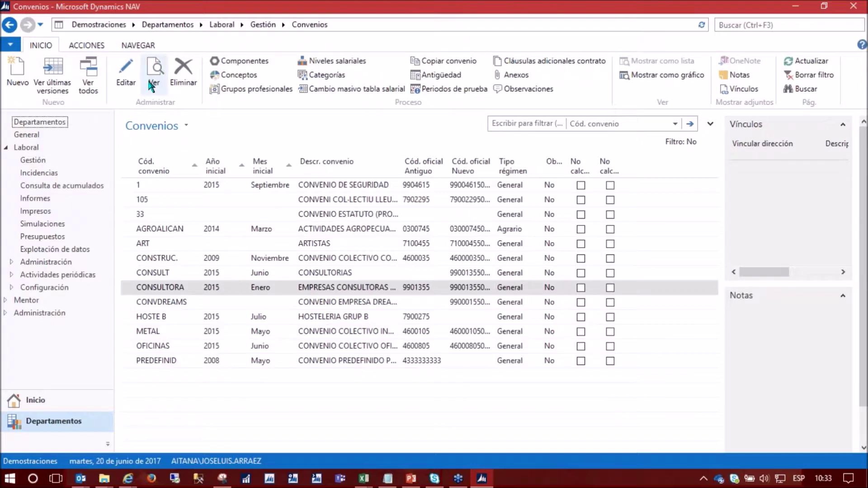
# - Open the Empresas list under Gestión and view the contribution accounts and work centers of DREAMS SA, closing both lists
pyautogui.click(263, 25)
pyautogui.click(164, 120)
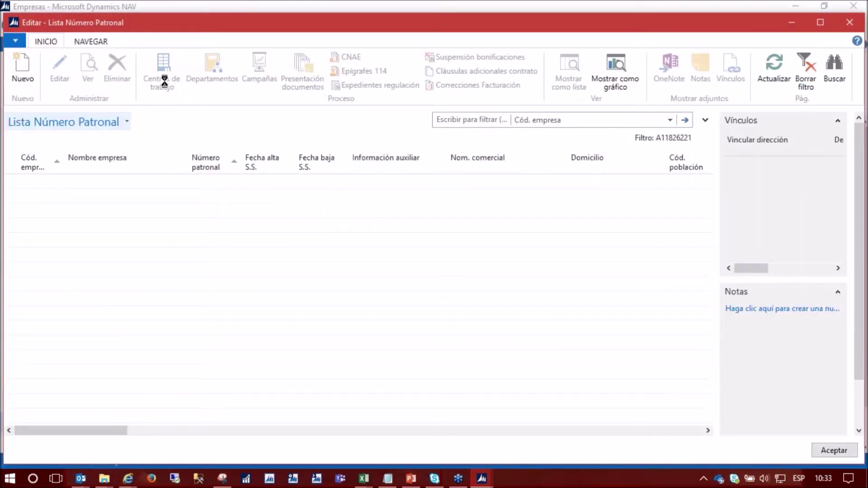
pyautogui.click(161, 83)
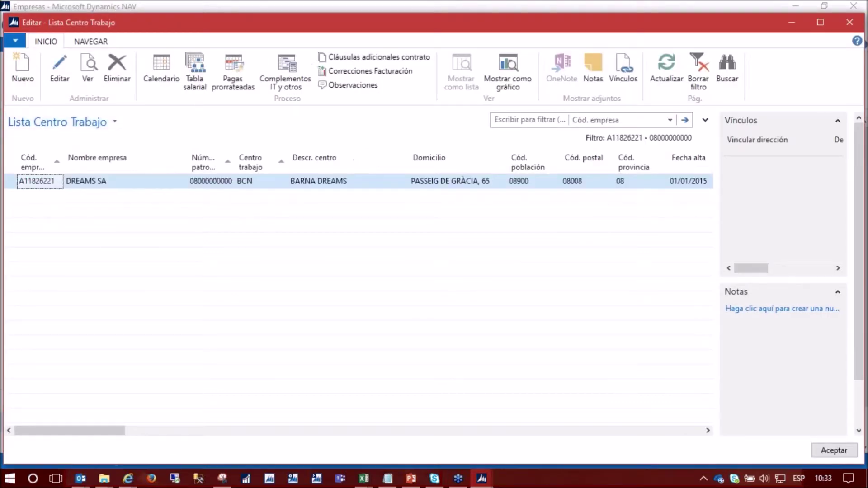
pyautogui.press('Escape')
pyautogui.press('Escape')
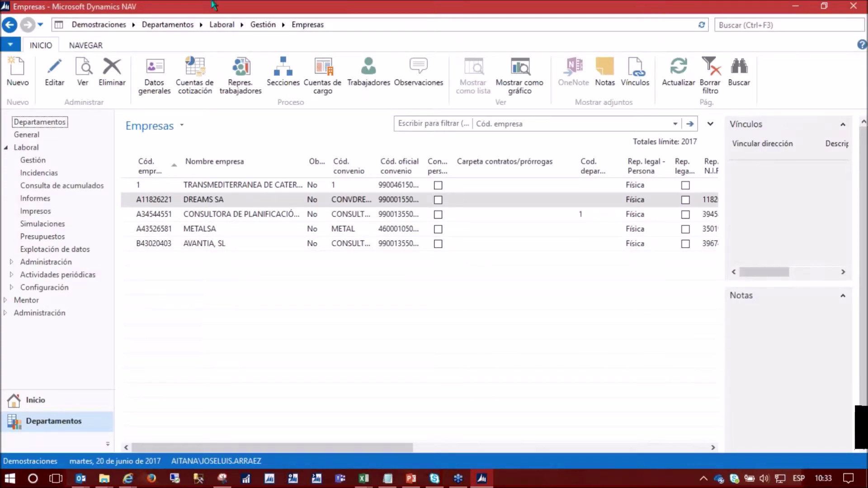
# - Open the Trabajadores list under Gestión and display the selected worker's Datos Laborales list
pyautogui.click(261, 24)
pyautogui.click(163, 129)
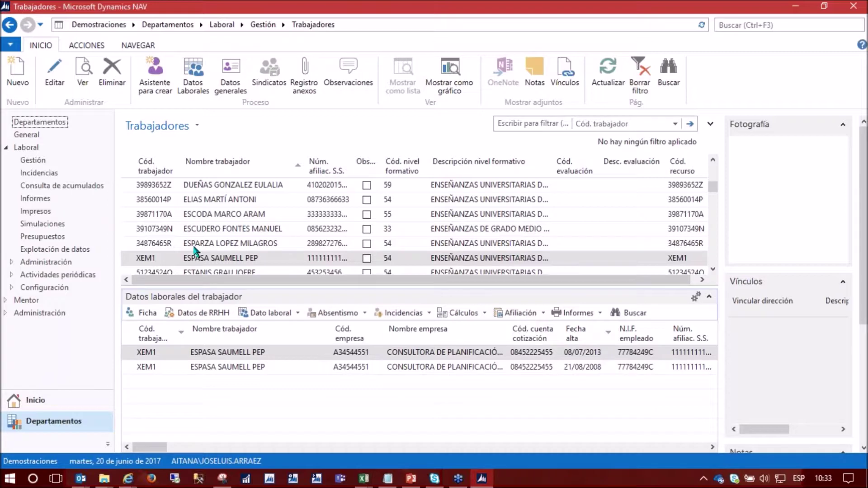
pyautogui.click(194, 89)
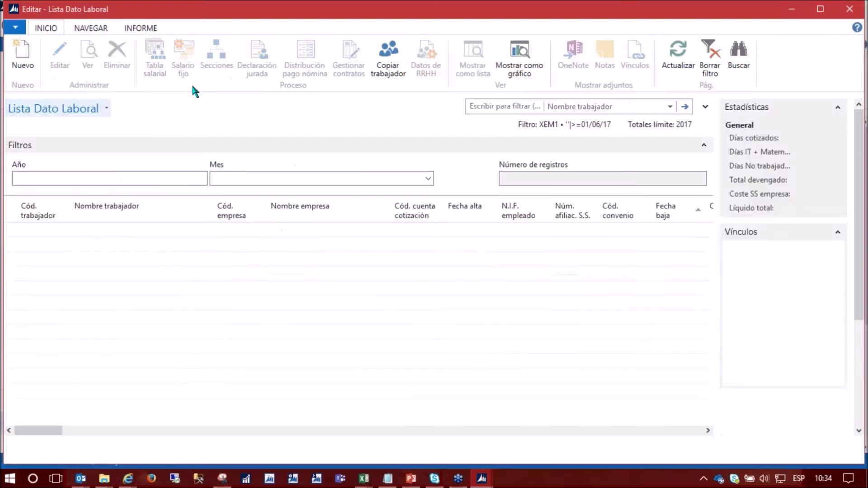
# - Open the worker's Histórico de cambios and widen the Causa del cambio column to show its full text
pyautogui.click(91, 28)
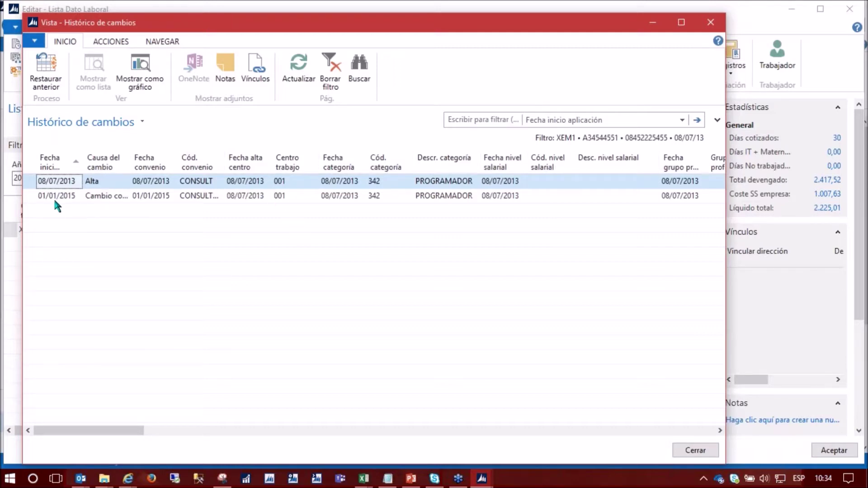
pyautogui.moveTo(130, 165); pyautogui.dragTo(174, 162)
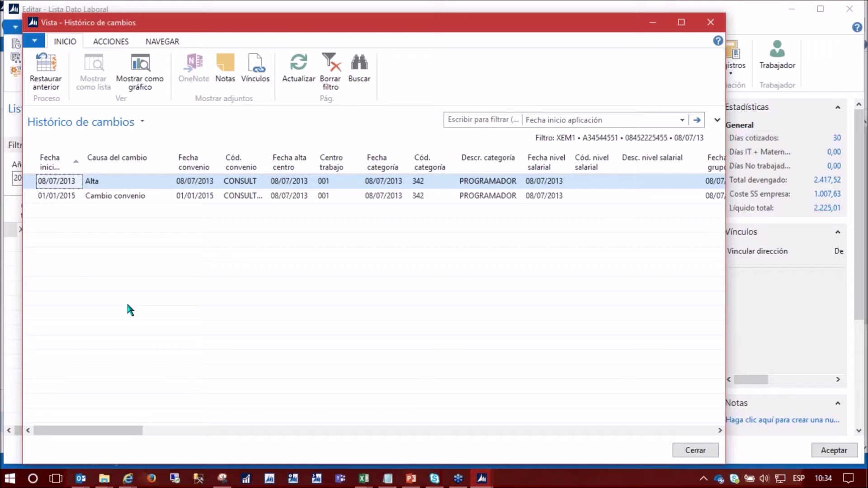
# - Close the Histórico de cambios and Datos Laborales lists and go to the Incidencias page of Laboral
pyautogui.press('Escape')
pyautogui.press('Escape')
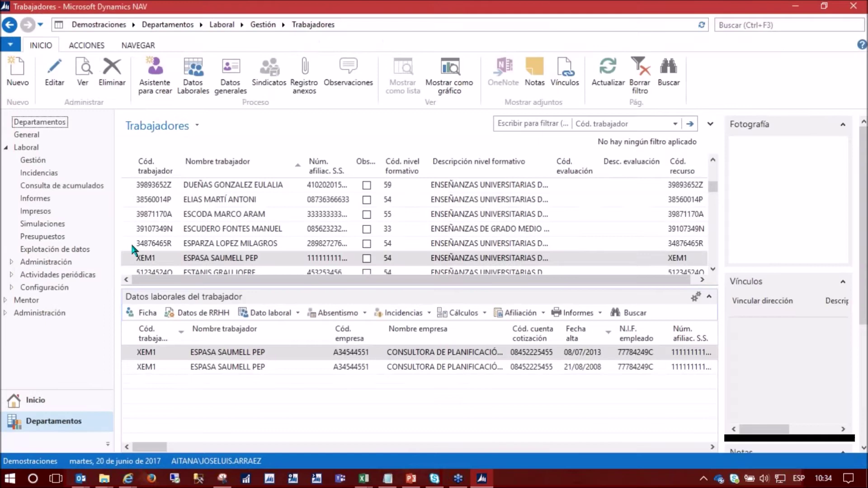
pyautogui.click(229, 28)
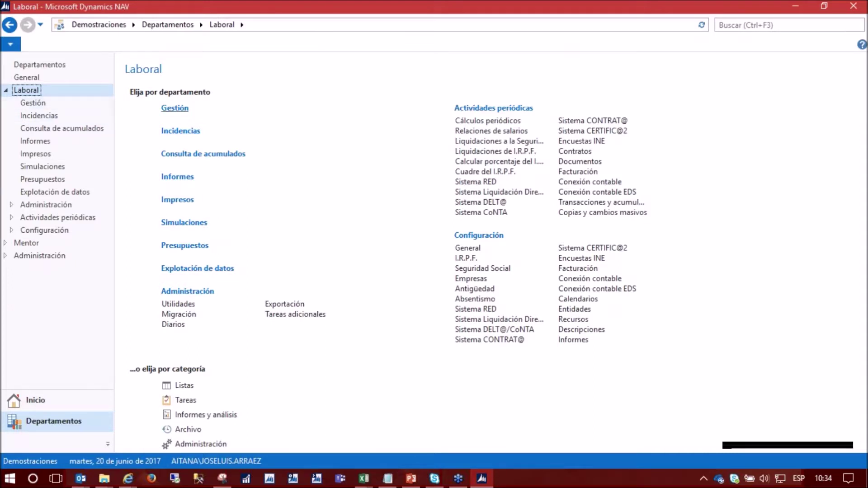
pyautogui.click(38, 116)
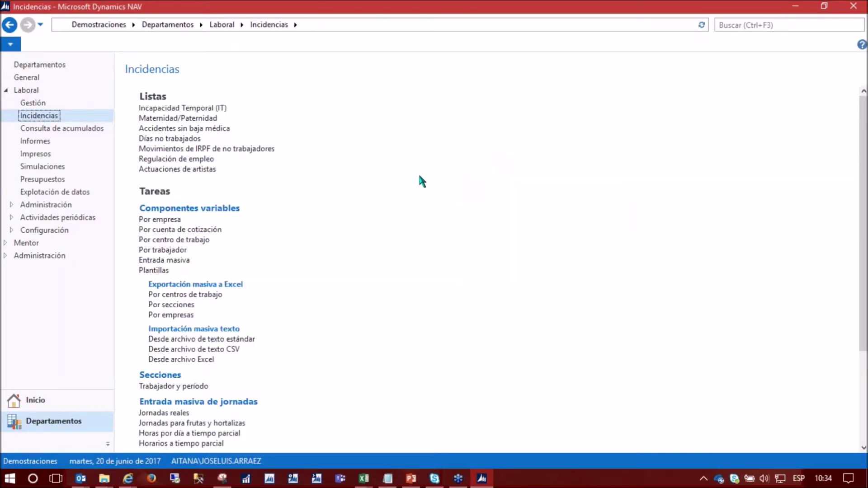
# - Open the Incapacidad Temporal (IT) list, view the first record's Ficha IT and close the card
pyautogui.click(166, 108)
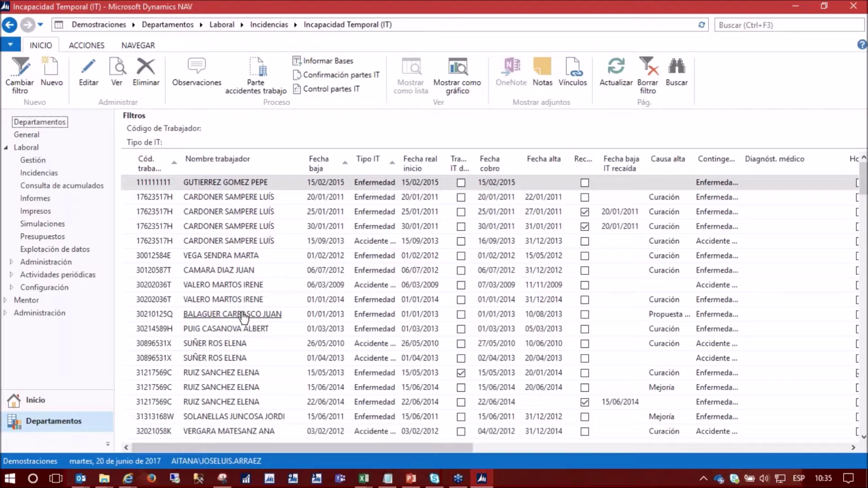
pyautogui.click(90, 76)
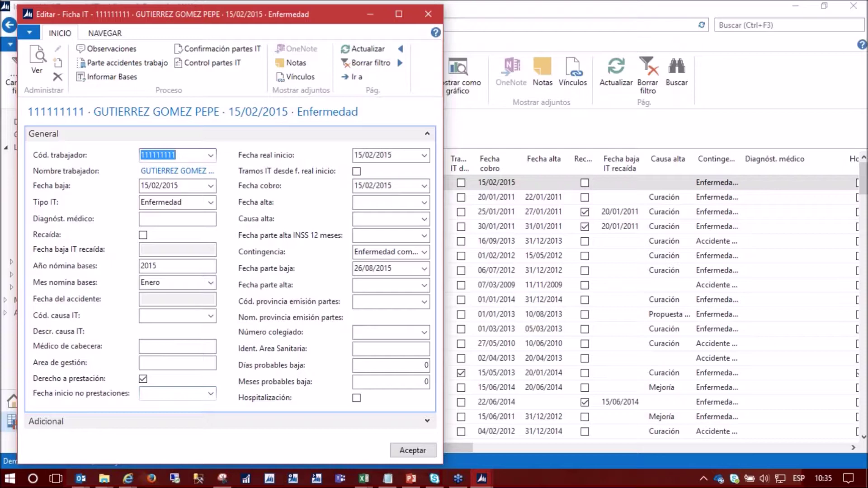
pyautogui.press('Escape')
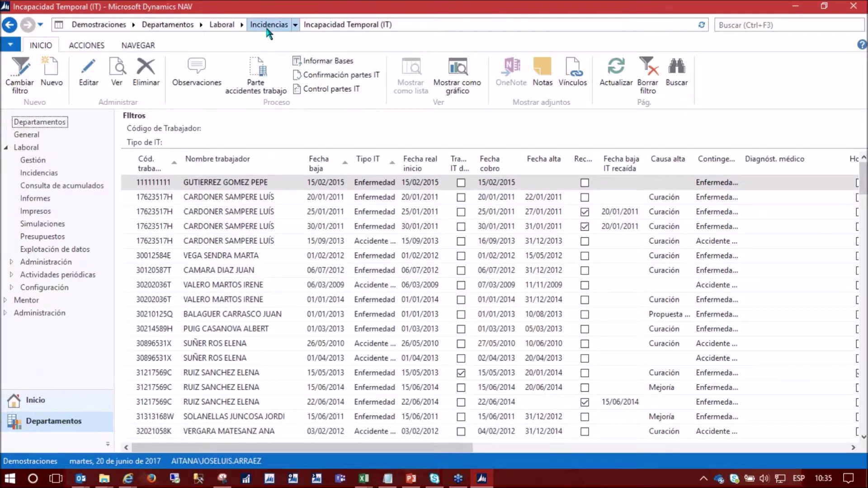
# - Open the Días no trabajados list under Incidencias and view the selected Vacaciones record's card, closing it
pyautogui.click(284, 25)
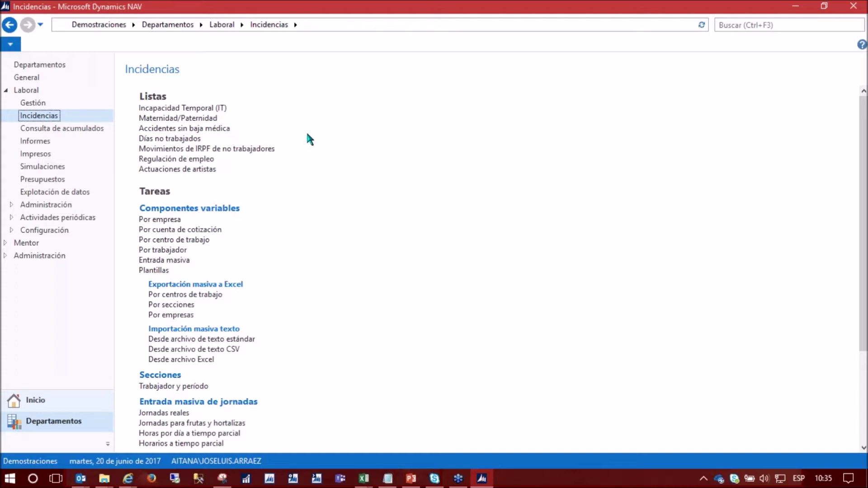
pyautogui.click(181, 139)
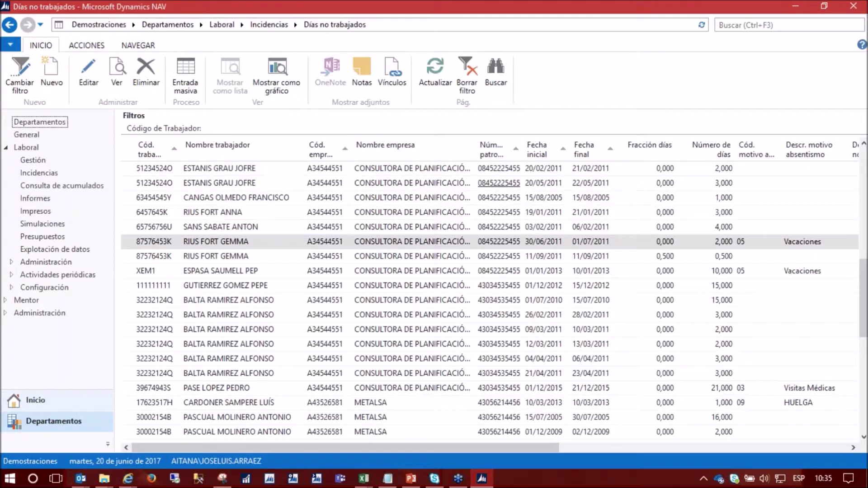
pyautogui.click(89, 75)
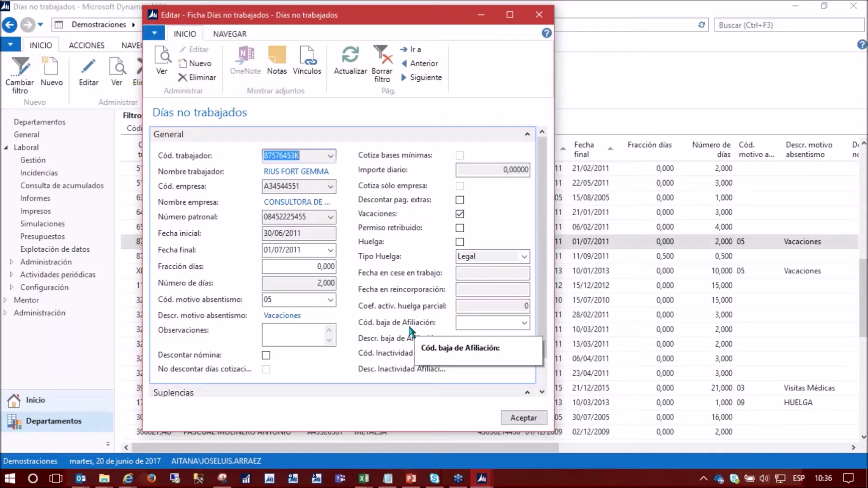
pyautogui.press('Escape')
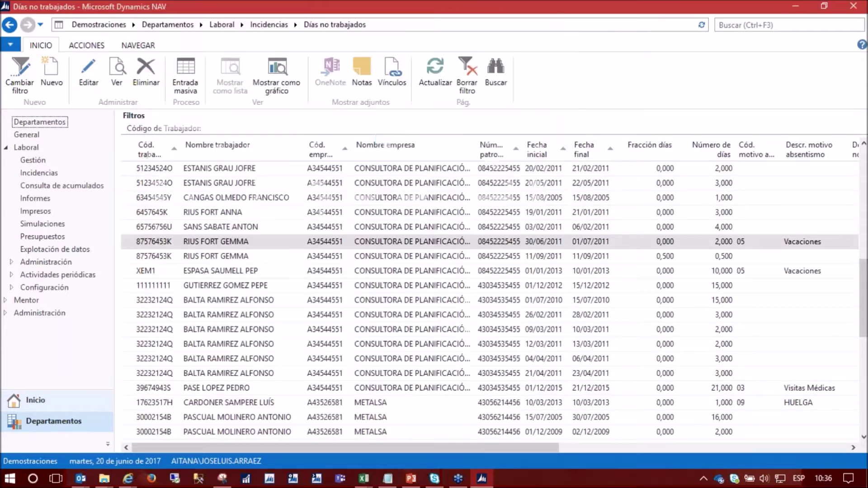
# - Open Componentes variables by worker under Incidencias for the first AVANTIA, SL worker in the list
pyautogui.click(264, 25)
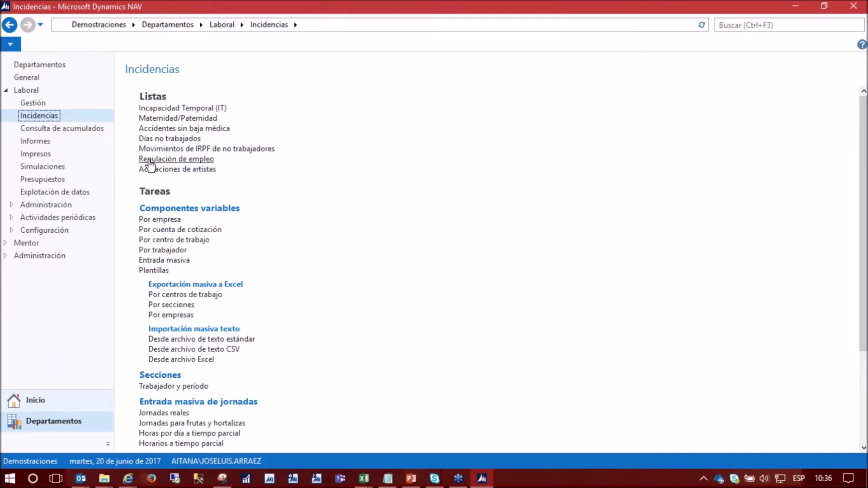
pyautogui.click(175, 253)
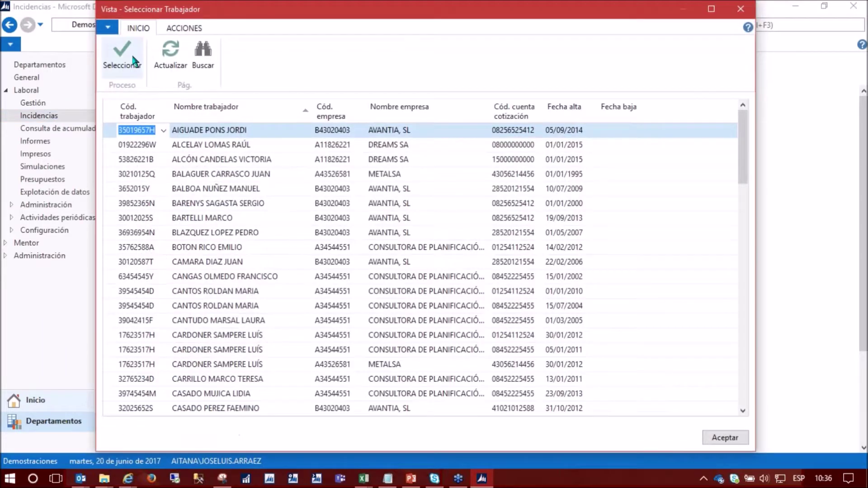
pyautogui.press('Return')
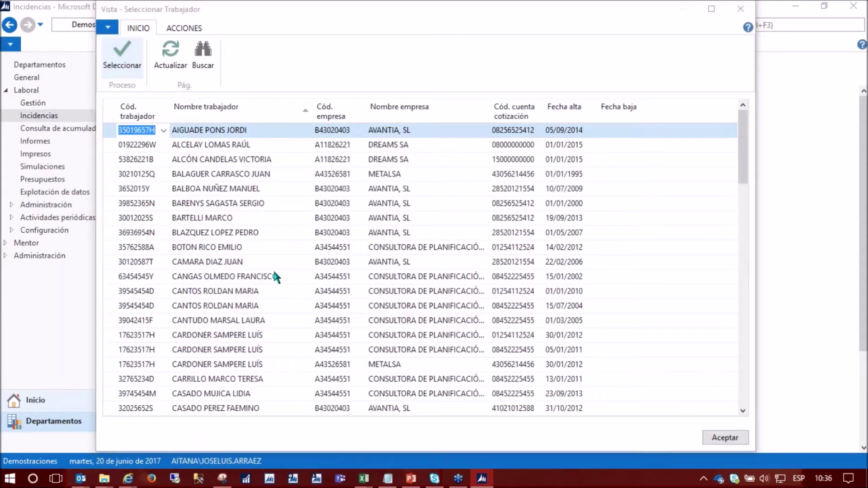
# - Add variable component K200 with start date 01/06/2017 and try 31 as its end date
pyautogui.click(255, 258)
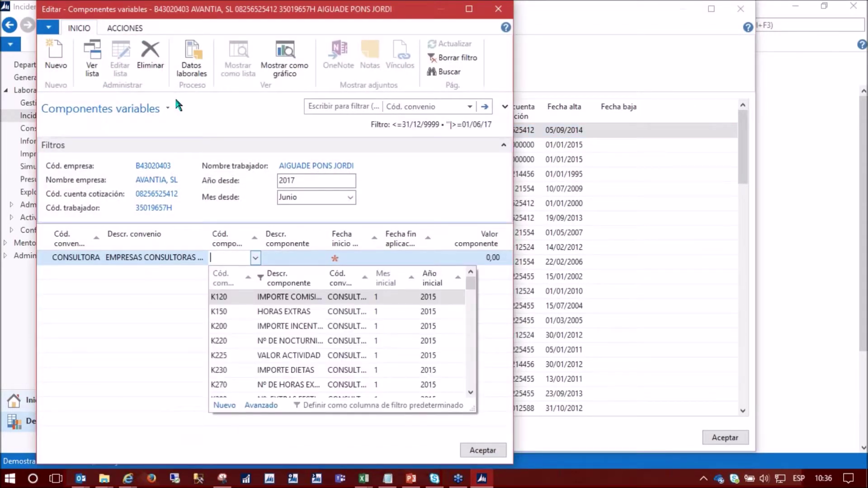
pyautogui.click(272, 332)
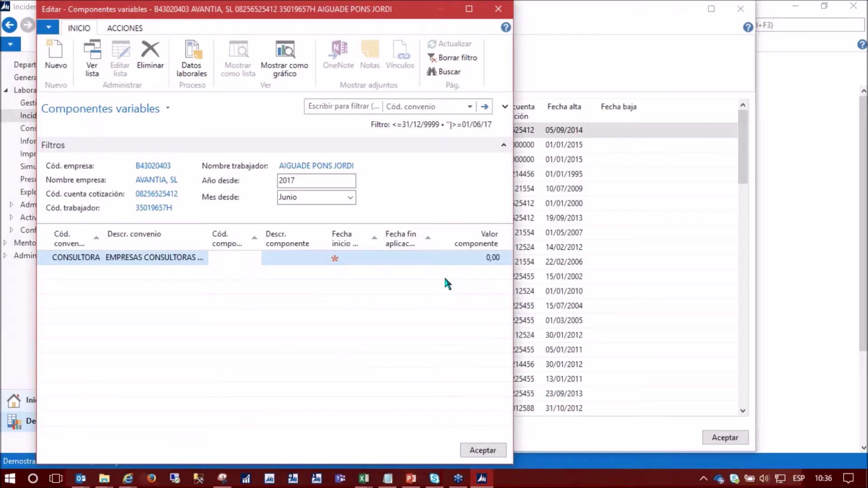
pyautogui.press('Tab')
pyautogui.write('1')
pyautogui.press('Tab')
pyautogui.write('31')
pyautogui.press('Tab')
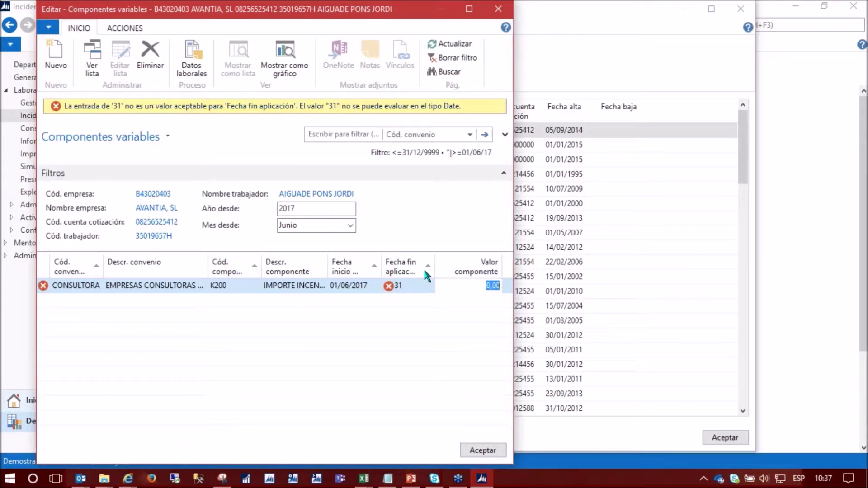
# - Correct the K200 line's end date to 30/06/2017, set its value to 200, and close the component and worker windows
pyautogui.click(417, 282)
pyautogui.press('BackSpace')
pyautogui.press('BackSpace')
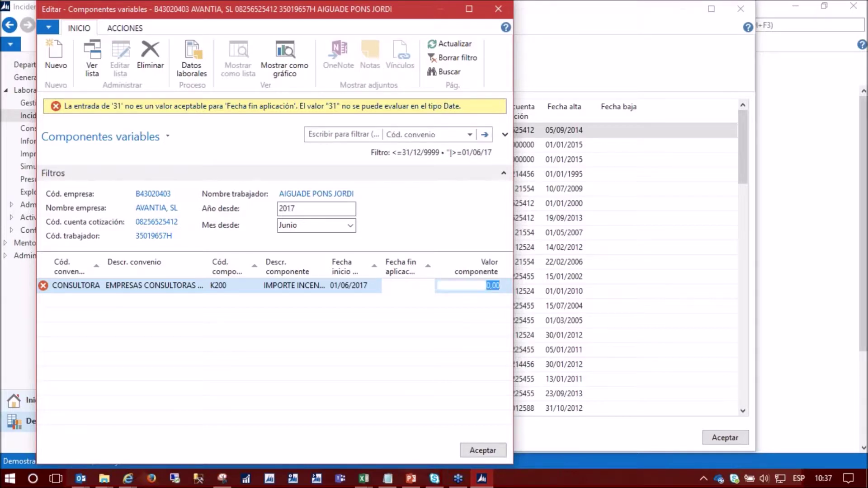
pyautogui.write('200')
pyautogui.press('Return')
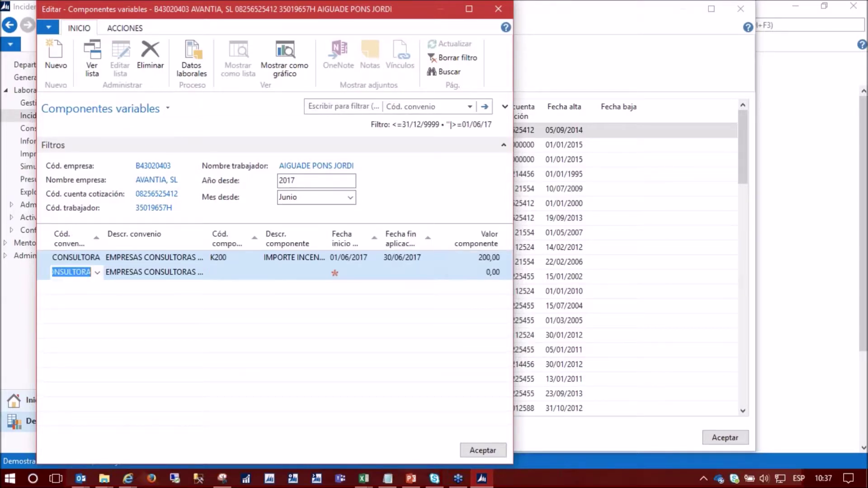
pyautogui.press('Escape')
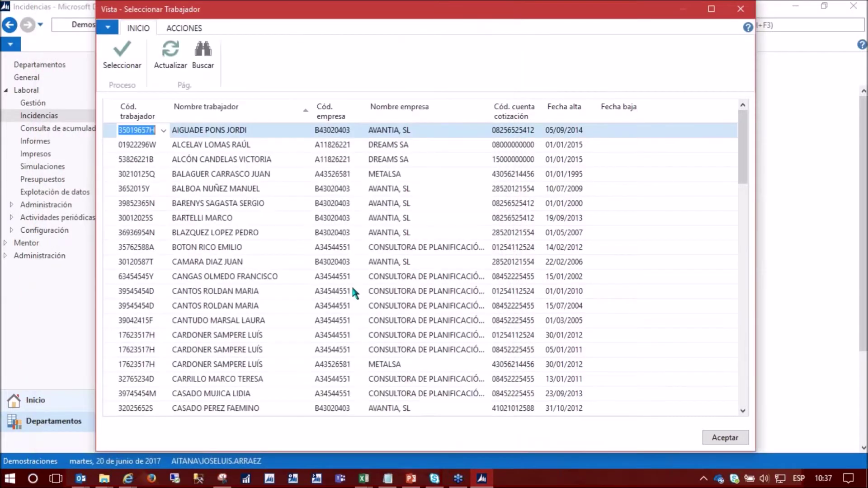
pyautogui.press('Escape')
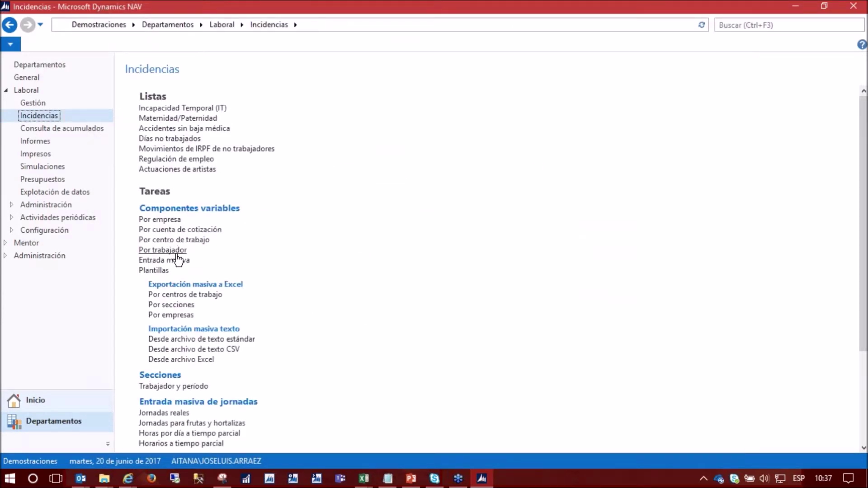
# - Open Entrada masiva of variable components and choose company CONSULTORA DE PLANIFICACIÓN, S.A. with its ÁLAVA contribution account
pyautogui.click(182, 263)
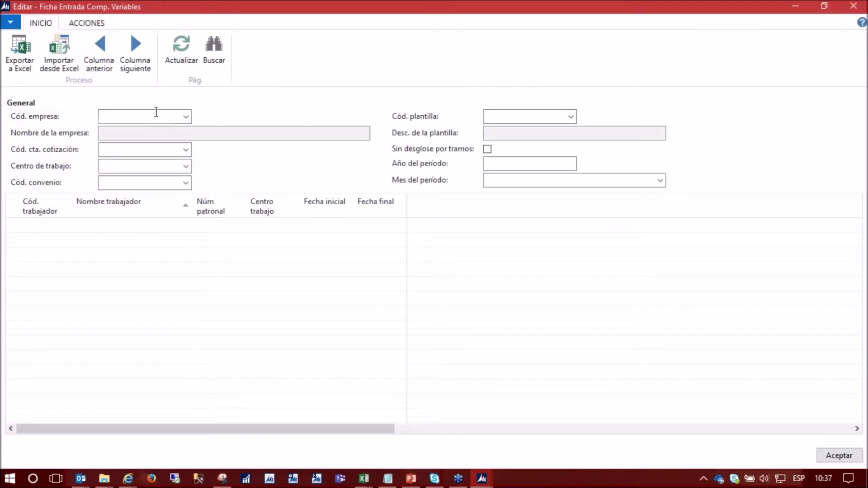
pyautogui.click(186, 117)
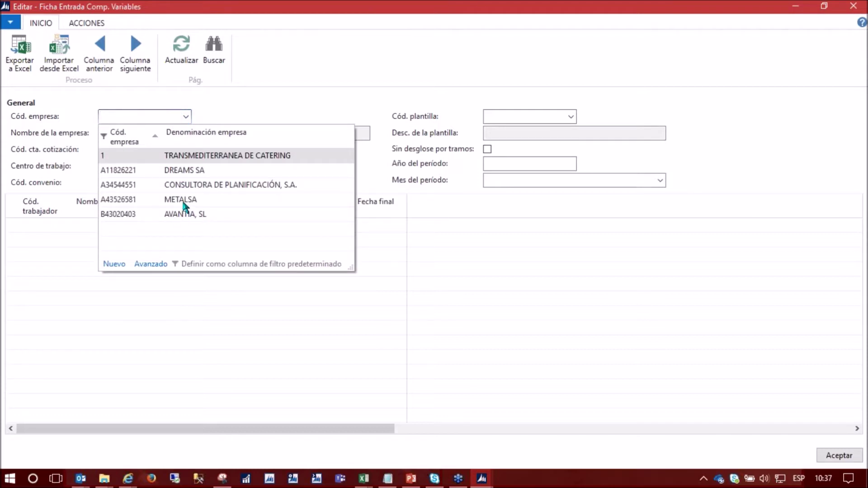
pyautogui.click(190, 184)
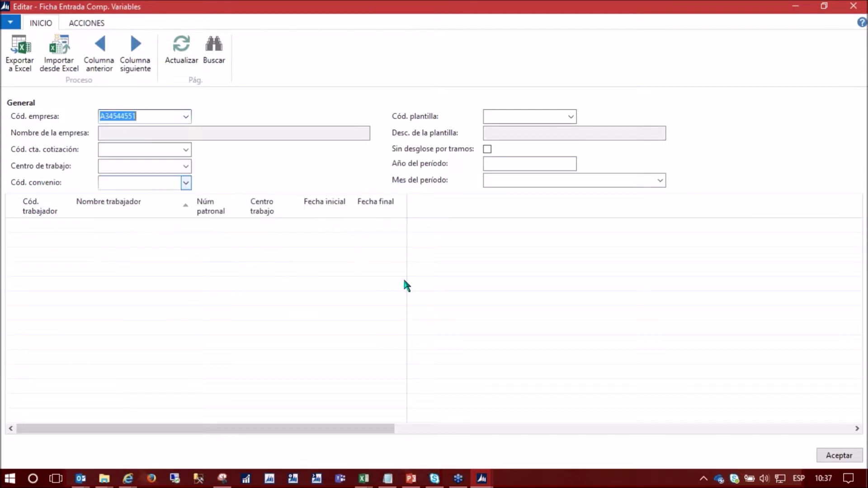
pyautogui.click(186, 149)
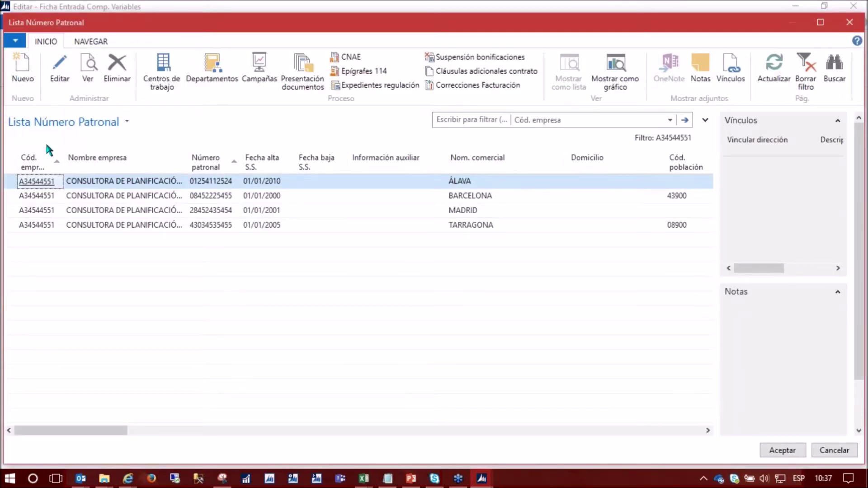
pyautogui.click(199, 181)
pyautogui.press('Tab')
pyautogui.click(787, 457)
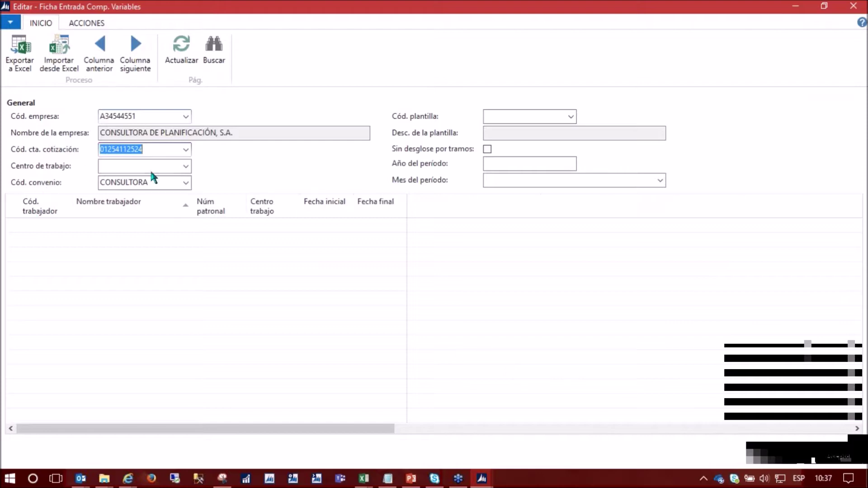
# - Set the mass entry's work center to 001 and its period to Junio 2017
pyautogui.click(186, 167)
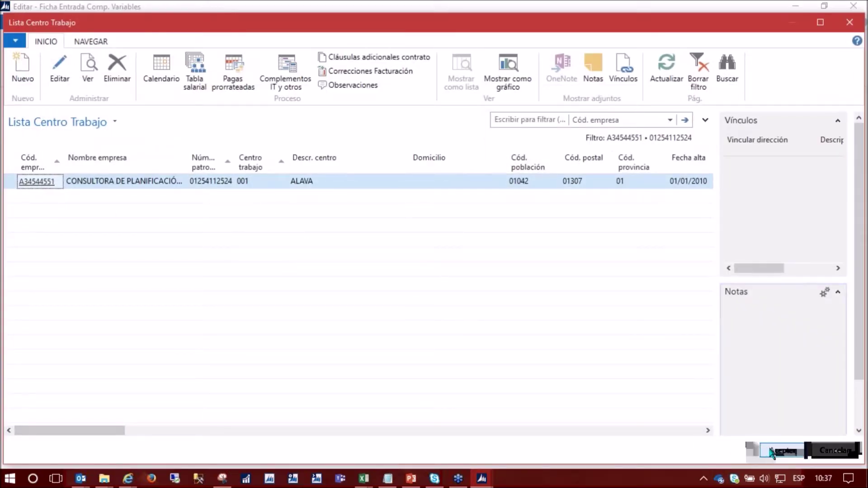
pyautogui.click(771, 451)
pyautogui.press('Tab')
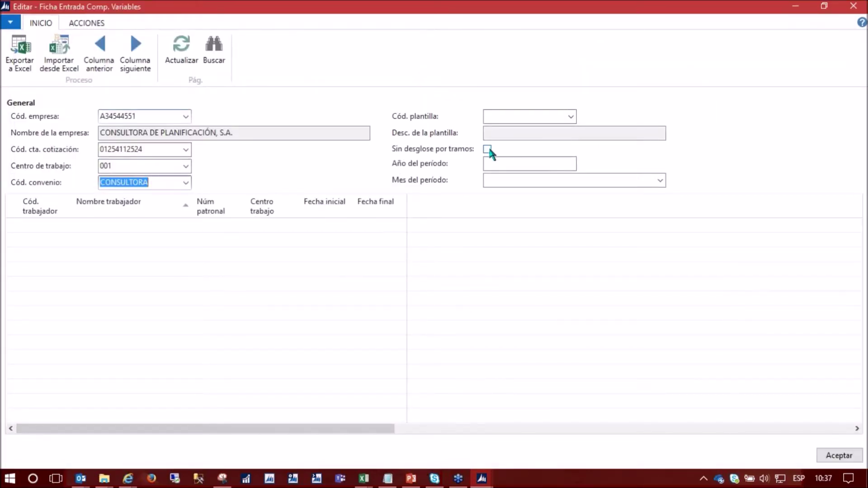
pyautogui.click(501, 164)
pyautogui.write('2017')
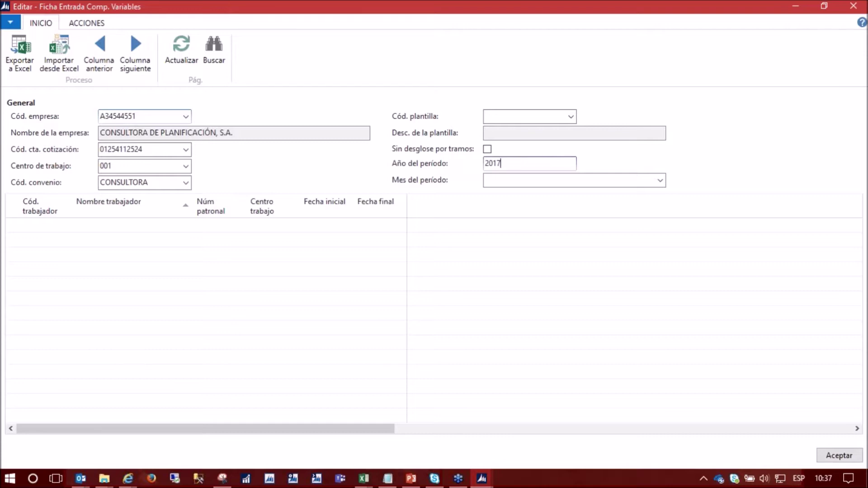
pyautogui.press('Tab')
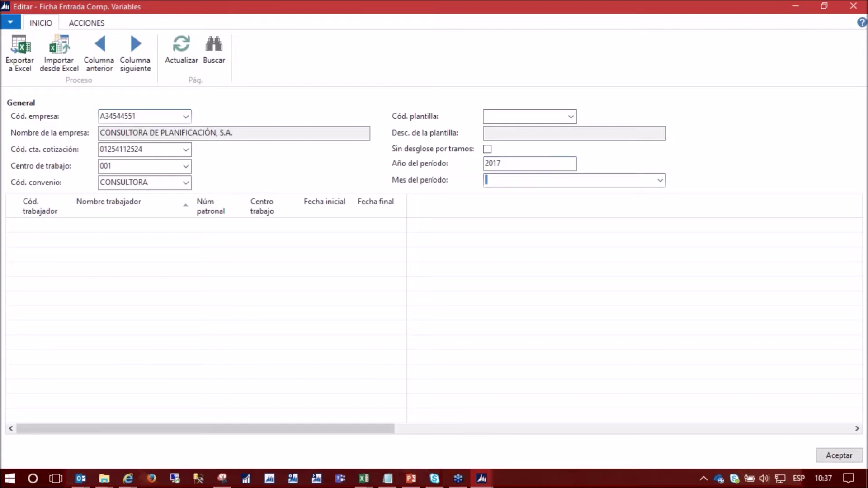
pyautogui.click(659, 181)
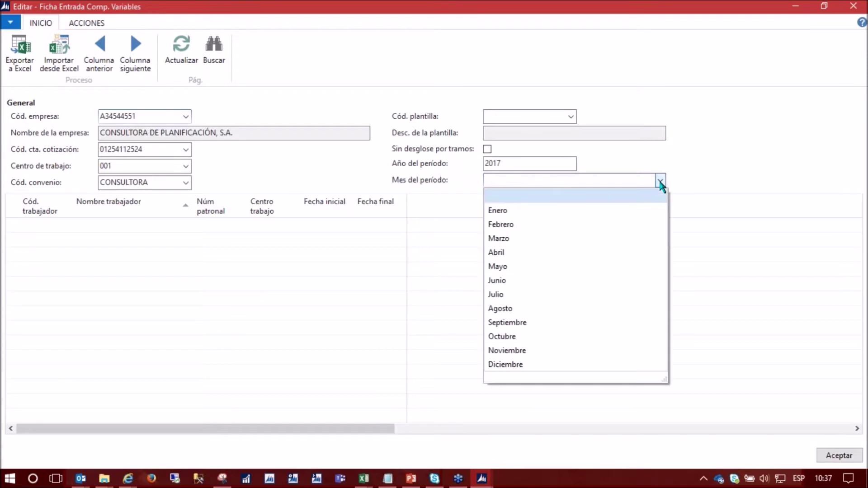
pyautogui.click(504, 283)
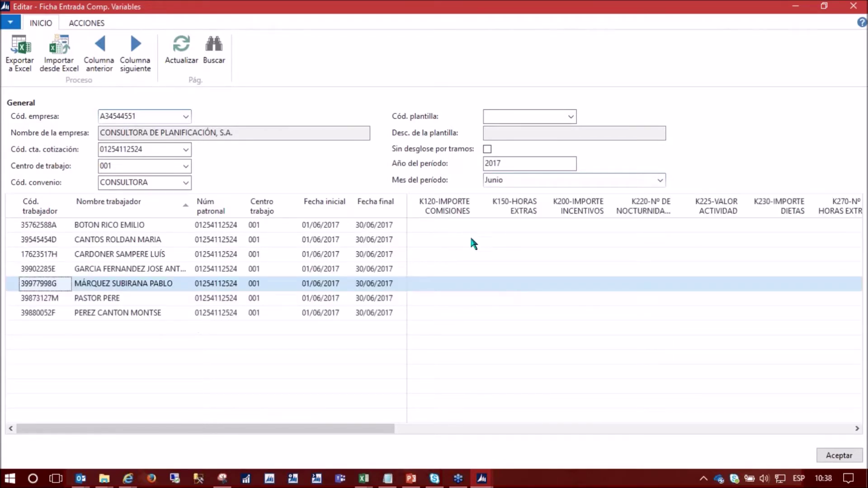
# - Close the mass entry form, review the remaining Incidencias tasks and return to the Laboral overview
pyautogui.click(465, 224)
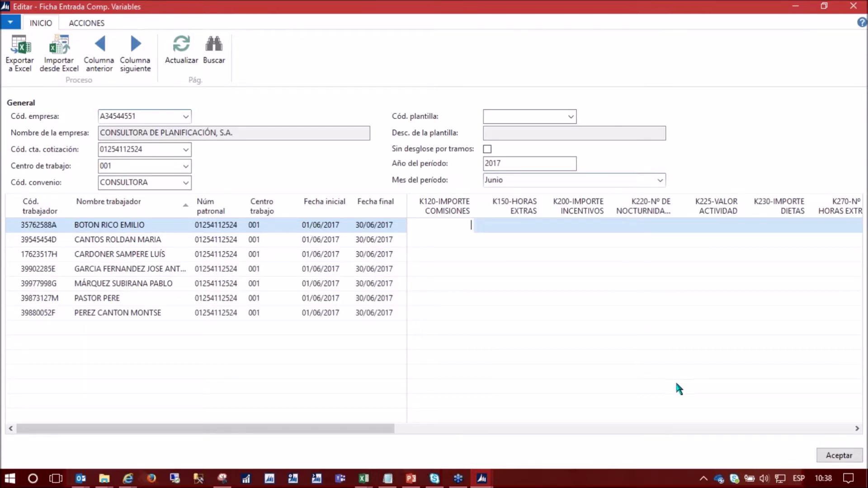
pyautogui.click(839, 456)
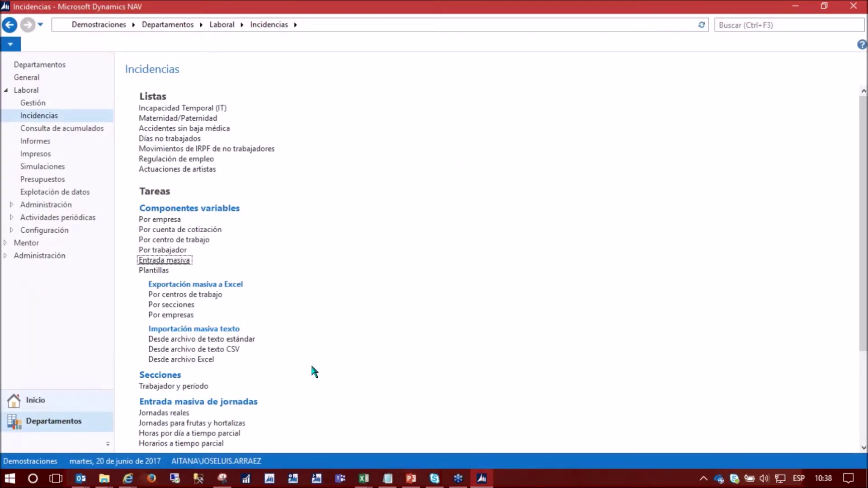
pyautogui.scroll(-4, 311, 363)
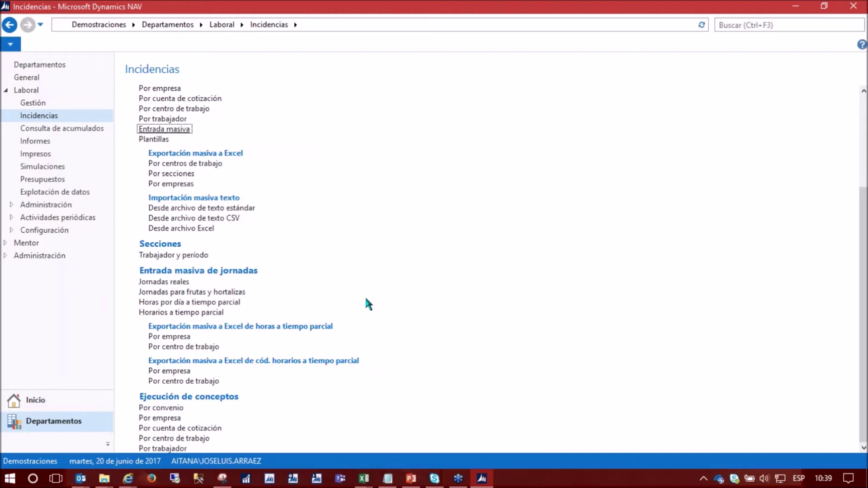
pyautogui.click(222, 24)
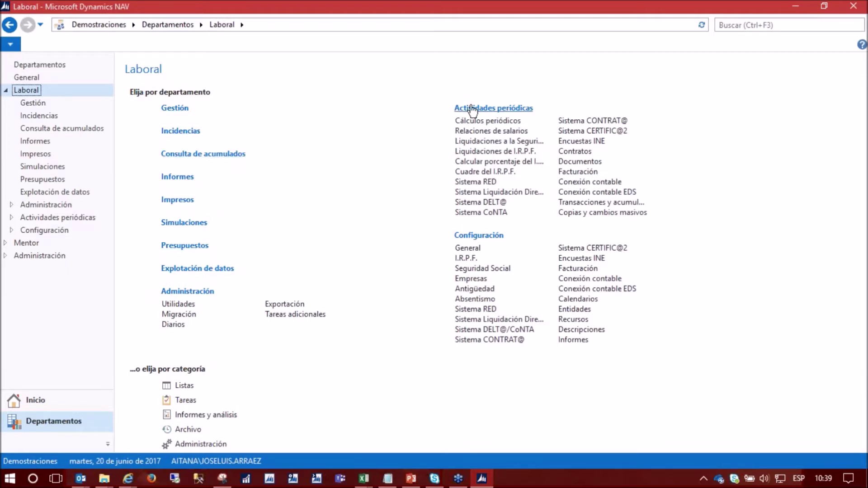
# - Open Cálculos periódicos, review its payroll, extra pay, settlement and difference calculation tasks, and return to Actividades periódicas
pyautogui.click(503, 122)
pyautogui.scroll(-3, 238, 185)
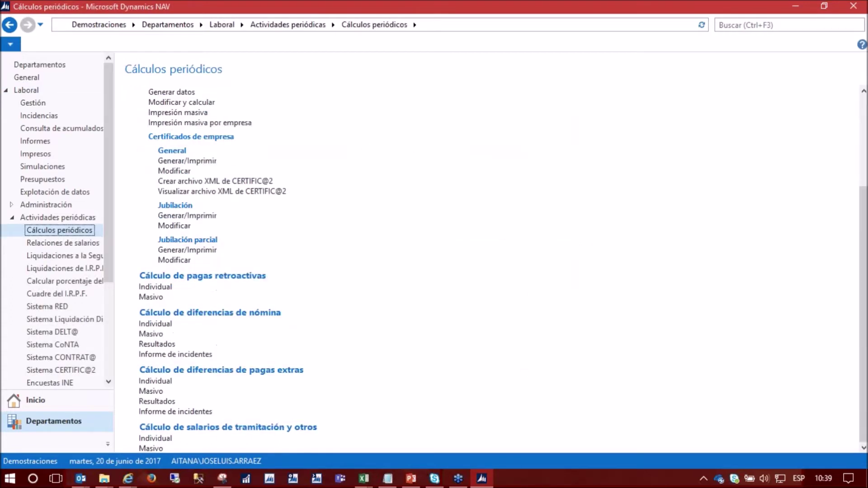
pyautogui.scroll(3, 294, 251)
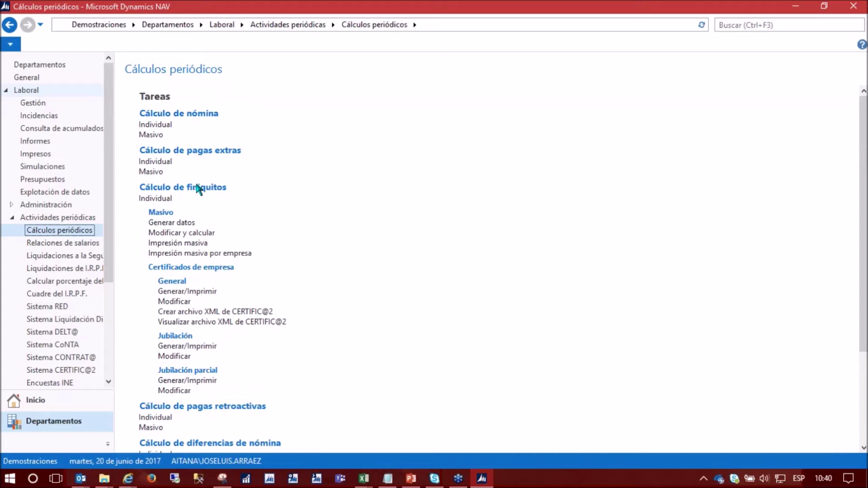
pyautogui.scroll(-3, 340, 248)
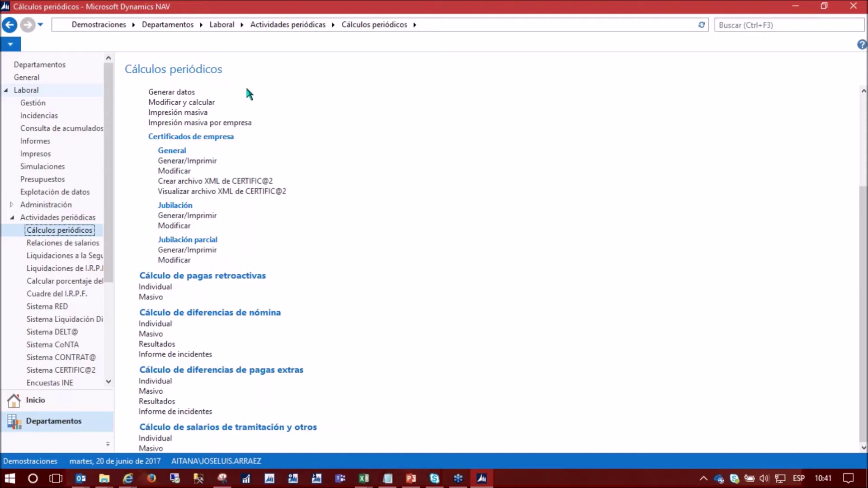
pyautogui.click(273, 25)
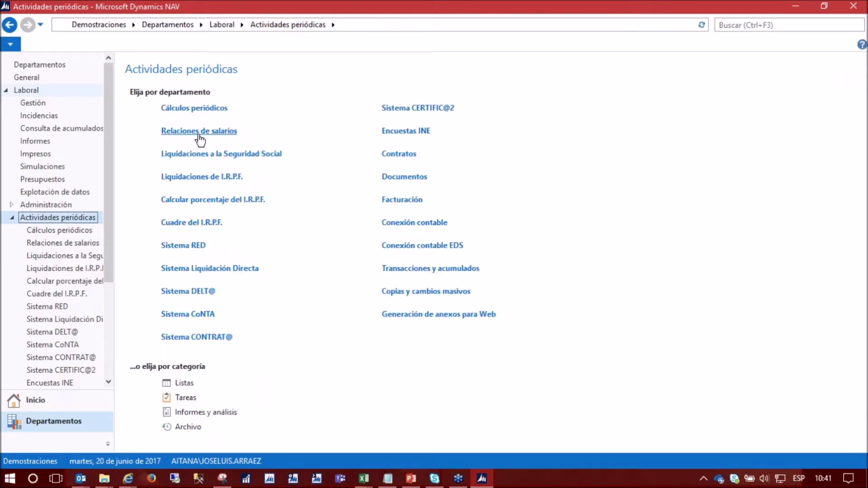
# - View the salary list headers through Consultar cabeceras in Relaciones de salarios, and return to Actividades periódicas
pyautogui.click(199, 132)
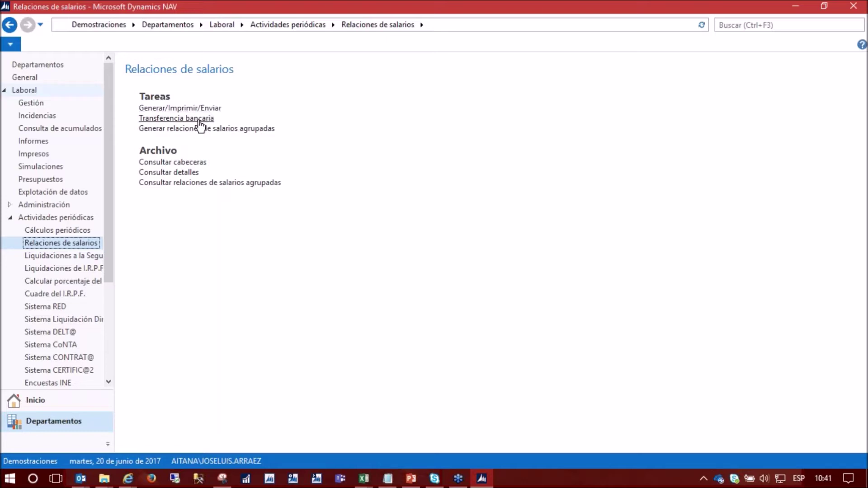
pyautogui.click(194, 164)
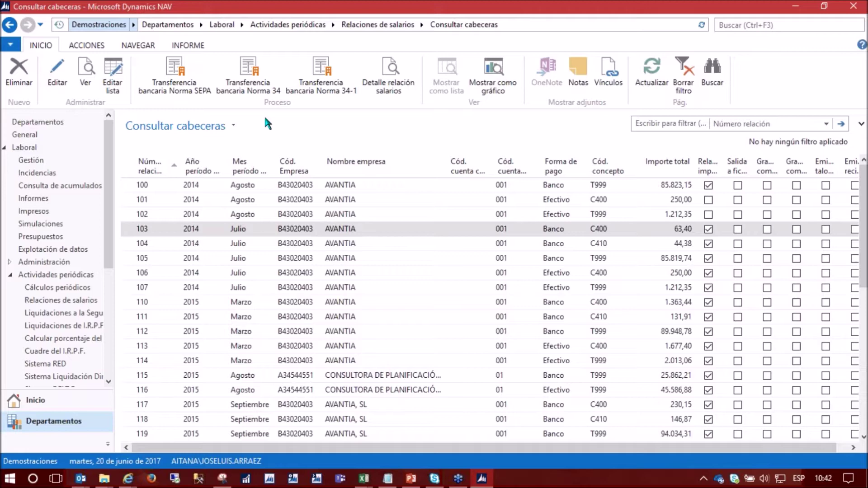
pyautogui.click(10, 24)
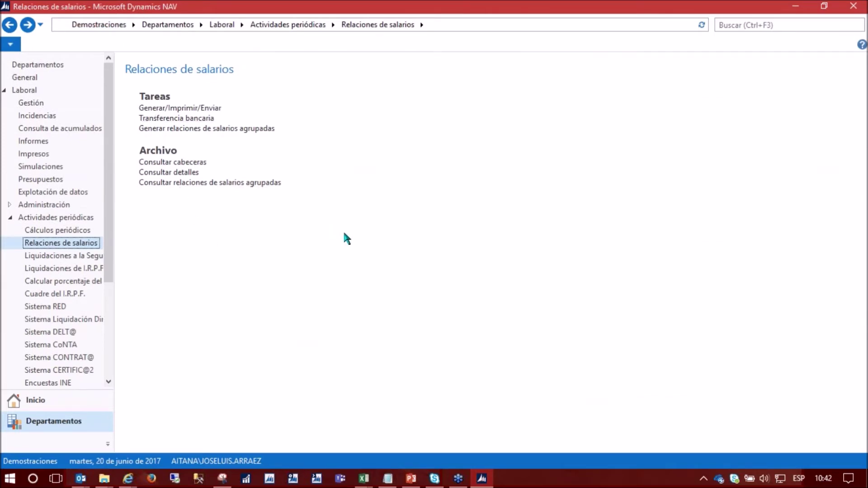
pyautogui.click(283, 25)
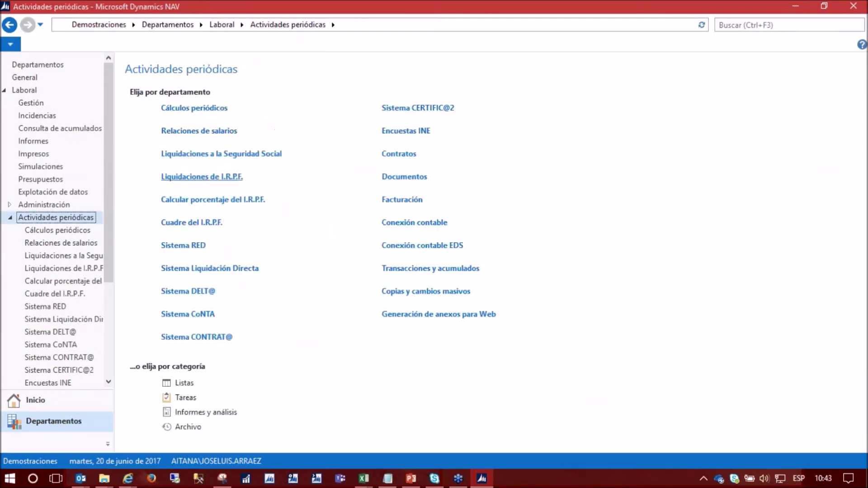
# - Review the tasks of Liquidaciones a la Seguridad Social and the tax models of Liquidaciones de I.R.P.F., returning to Actividades periódicas
pyautogui.click(221, 154)
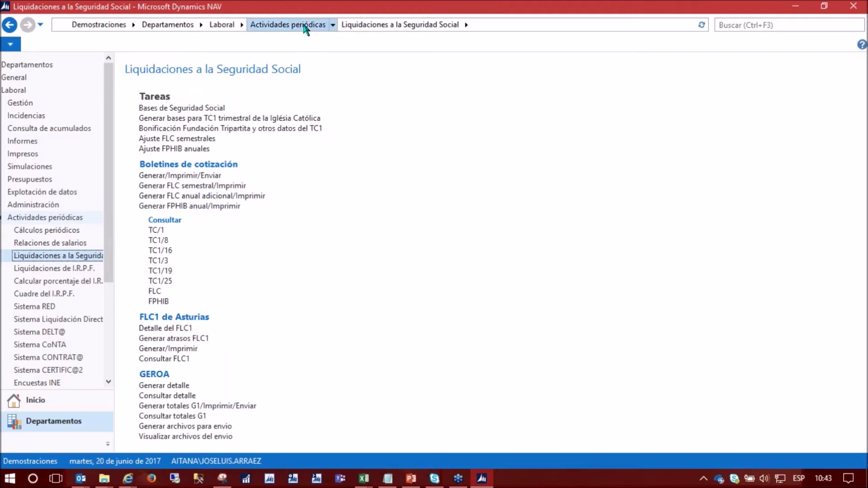
pyautogui.click(288, 24)
pyautogui.click(202, 176)
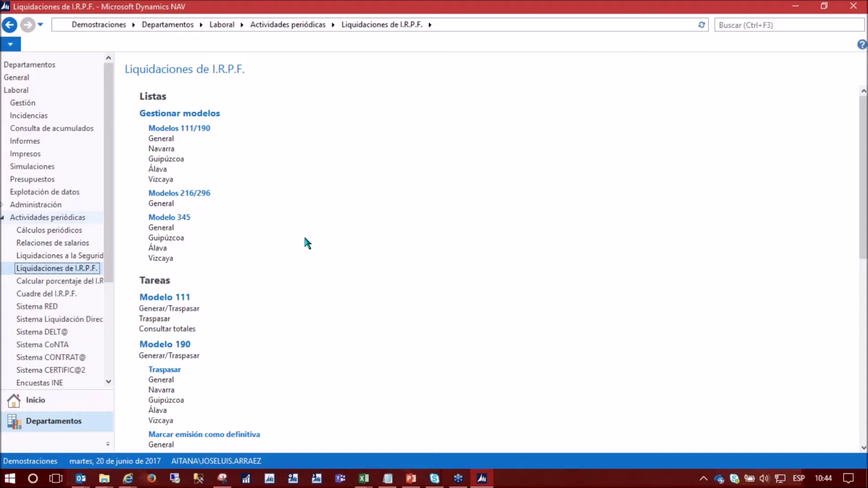
pyautogui.scroll(-8, 304, 244)
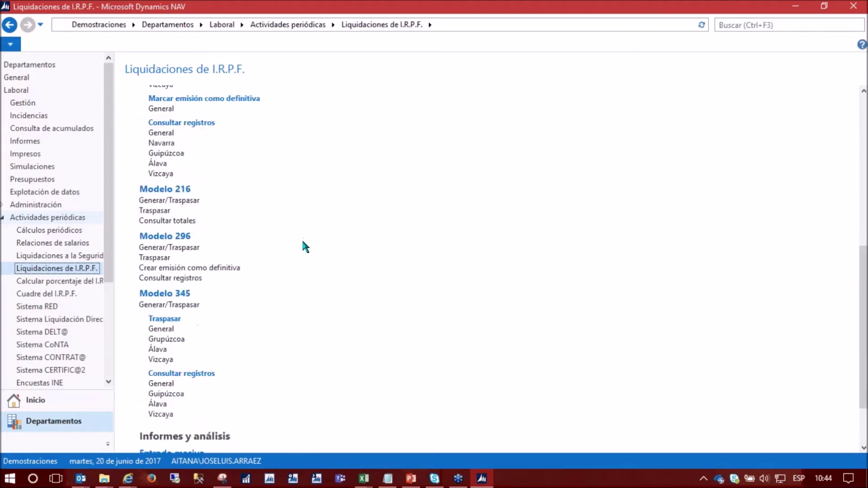
pyautogui.scroll(8, 302, 240)
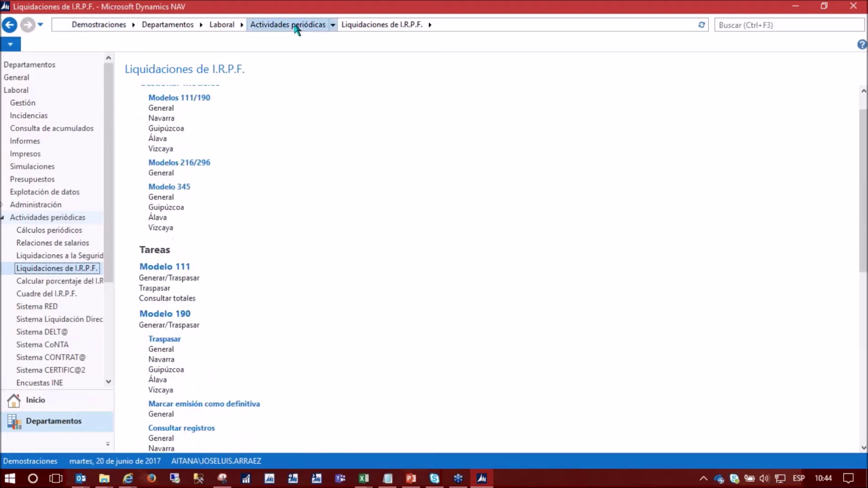
pyautogui.click(294, 25)
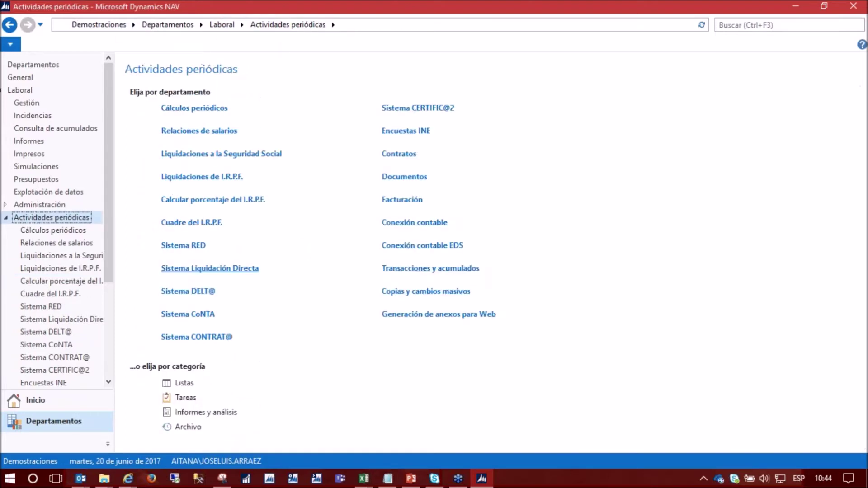
# - Open a provisional I.R.P.F. calculation under Calcular porcentaje del I.R.P.F., examine its monthly pay breakdown, close it and return to Actividades periódicas
pyautogui.click(223, 206)
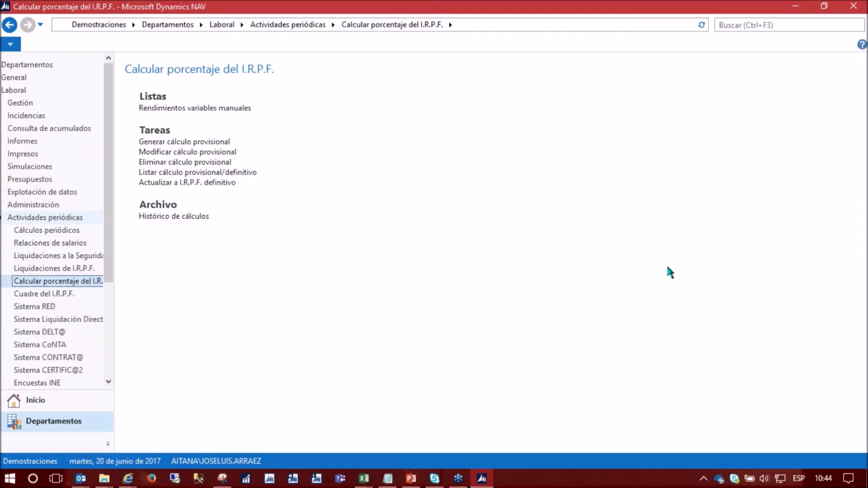
pyautogui.click(221, 152)
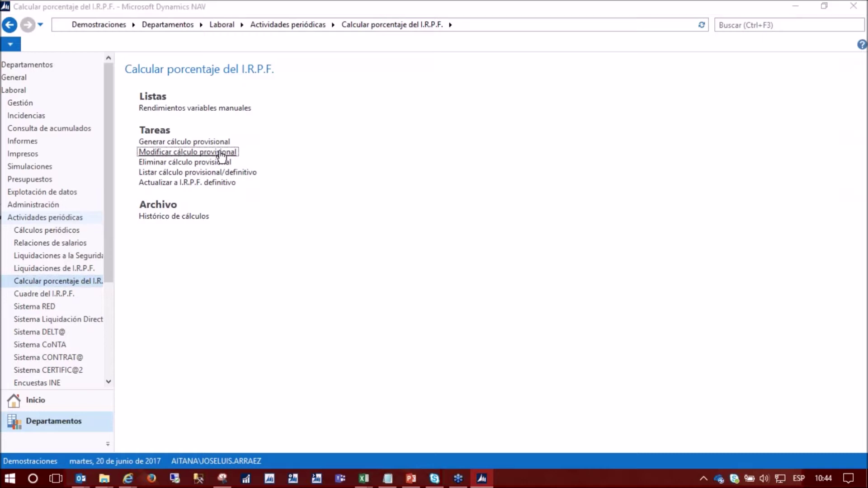
pyautogui.click(123, 88)
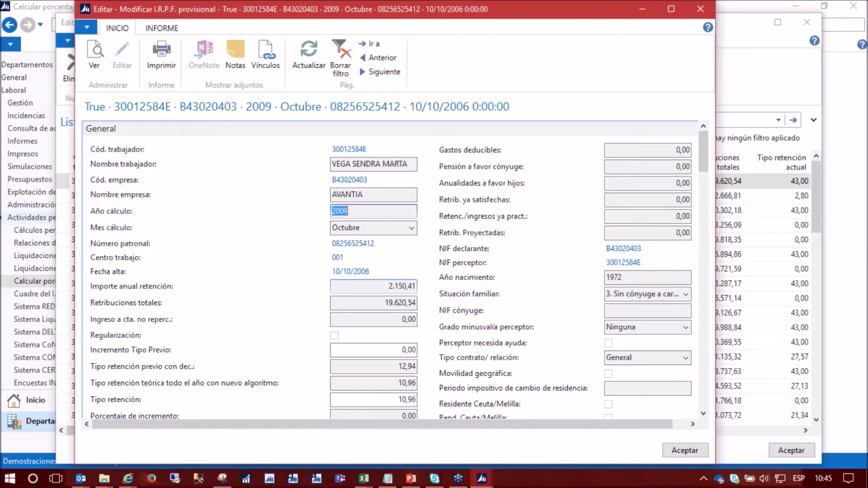
pyautogui.moveTo(703, 165); pyautogui.dragTo(688, 421)
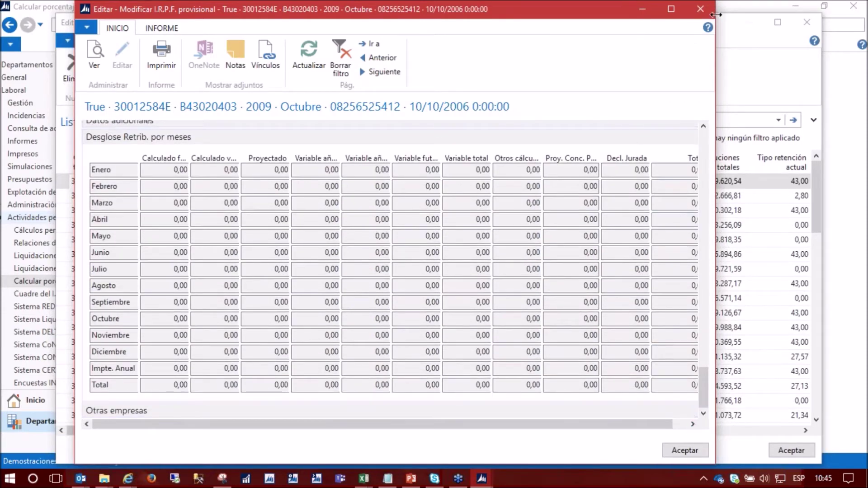
pyautogui.click(700, 9)
pyautogui.press('Escape')
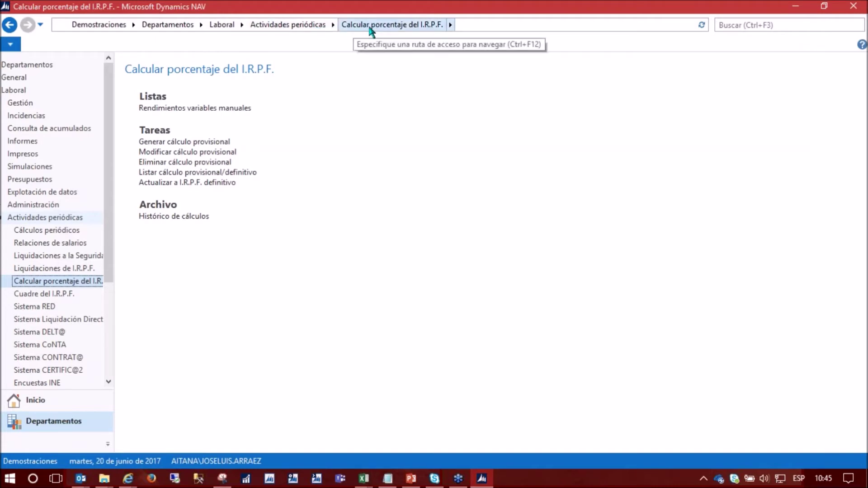
pyautogui.click(258, 25)
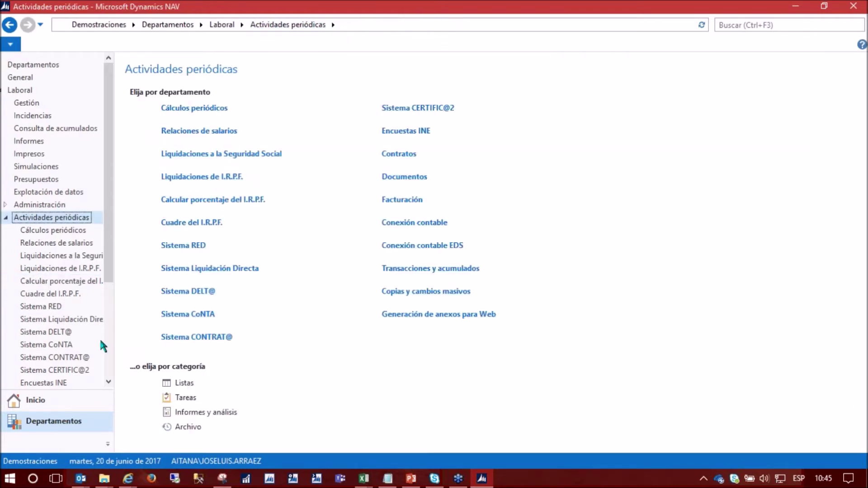
# - Review the Sistema RED, Sistema Liquidación Directa and Sistema DELT@ pages, returning to Actividades periódicas after each
pyautogui.click(190, 248)
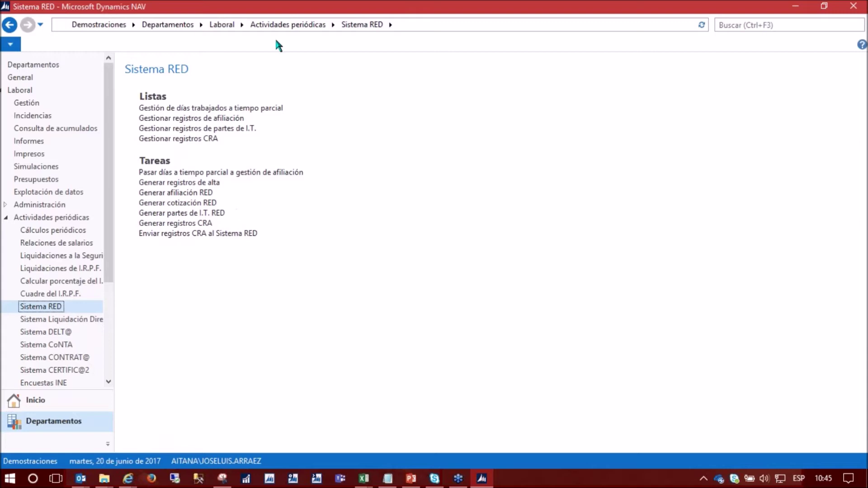
pyautogui.click(288, 24)
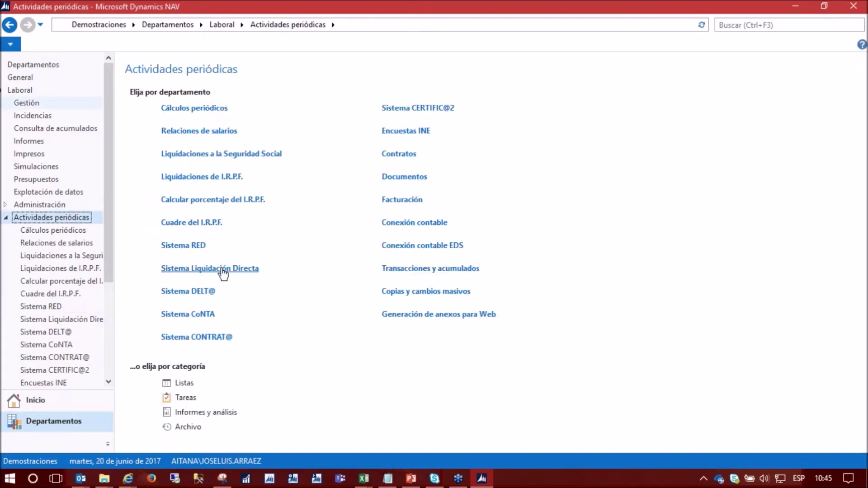
pyautogui.click(223, 270)
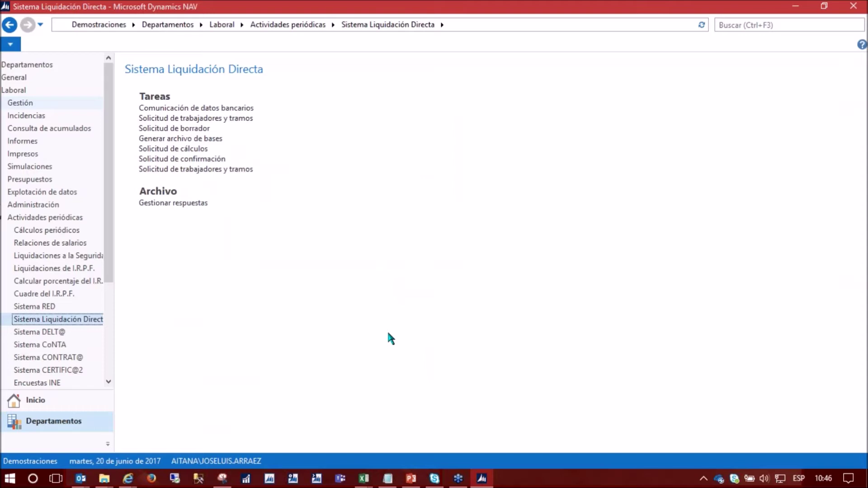
pyautogui.click(293, 26)
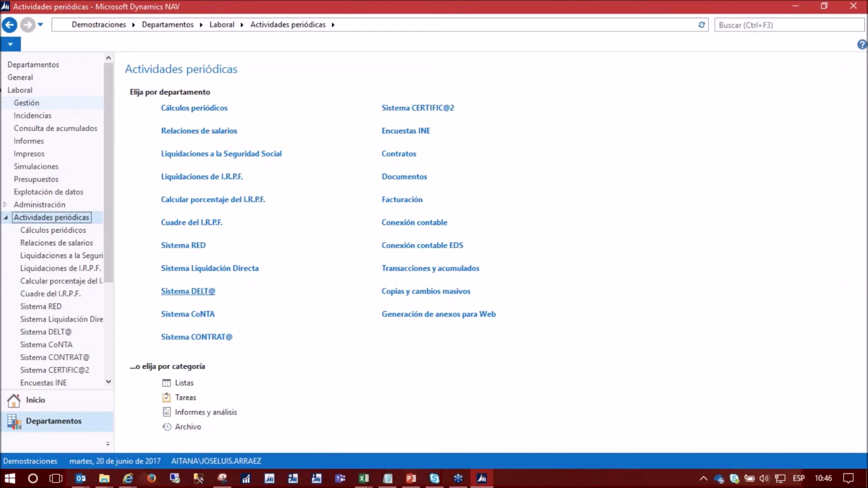
pyautogui.click(187, 291)
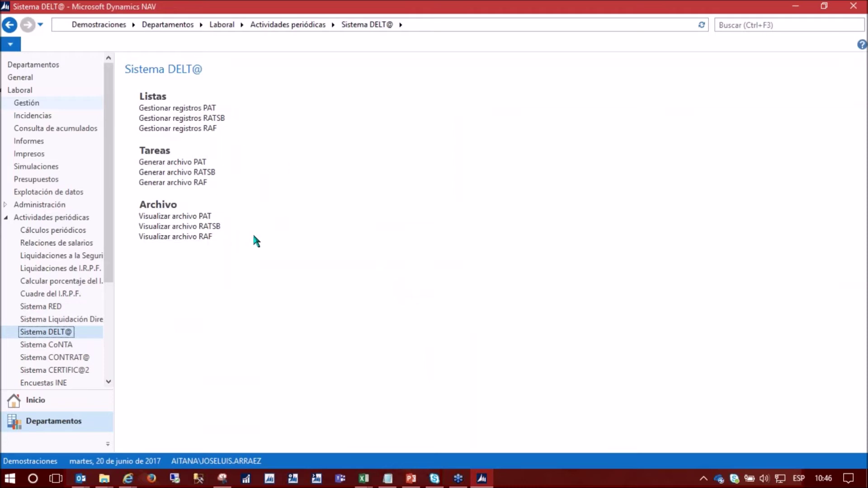
pyautogui.click(290, 25)
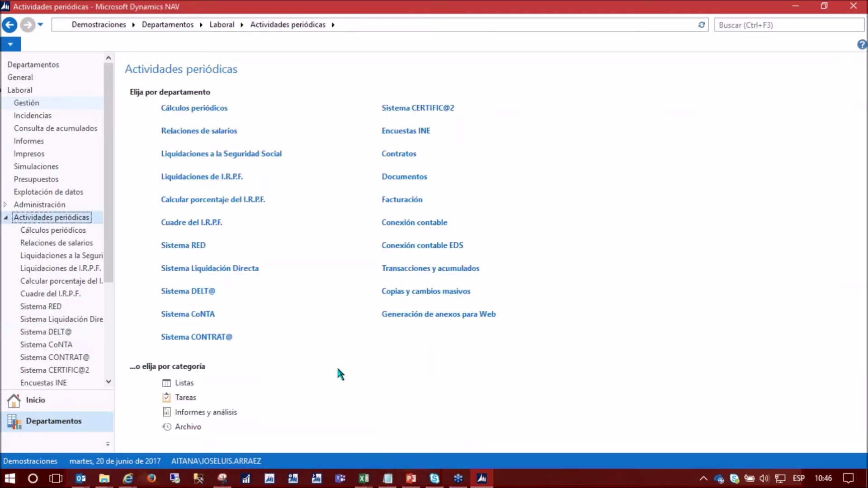
# - Review the Sistema CONTRAT@ and Encuestas INE pages, returning to Actividades periódicas after each
pyautogui.click(181, 337)
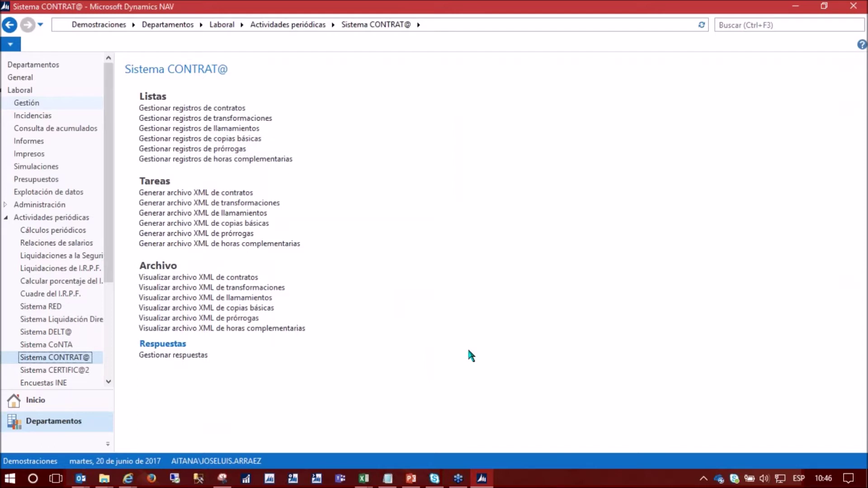
pyautogui.click(272, 28)
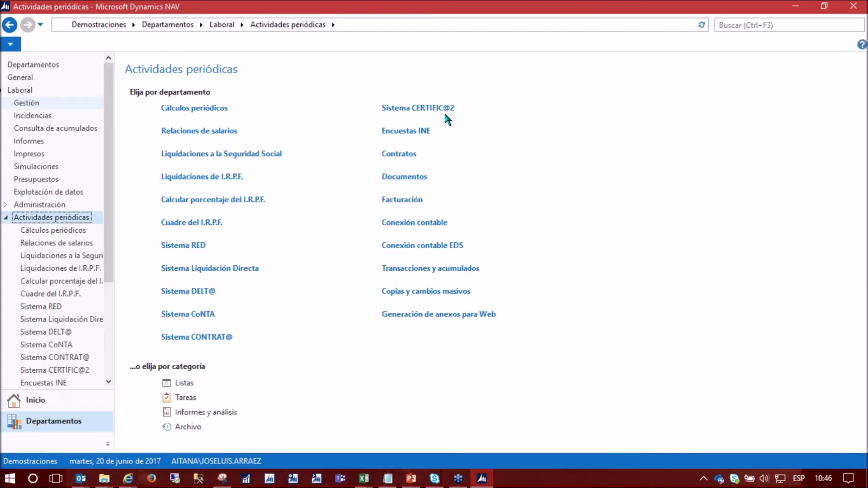
pyautogui.click(408, 132)
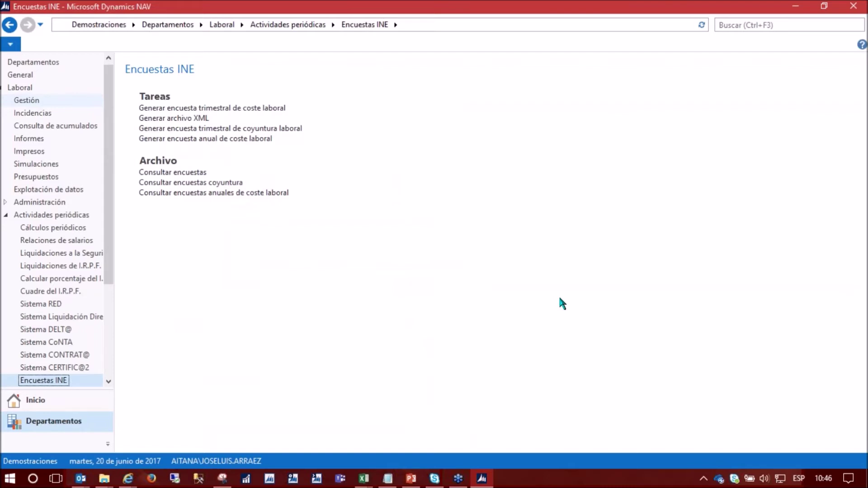
pyautogui.click(285, 25)
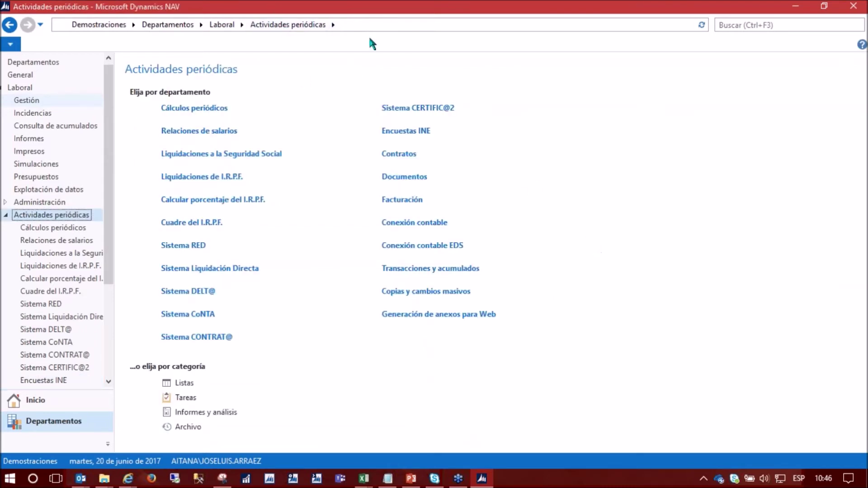
# - Review the accounting entry tasks in Conexión contable and return to the Laboral overview
pyautogui.click(441, 223)
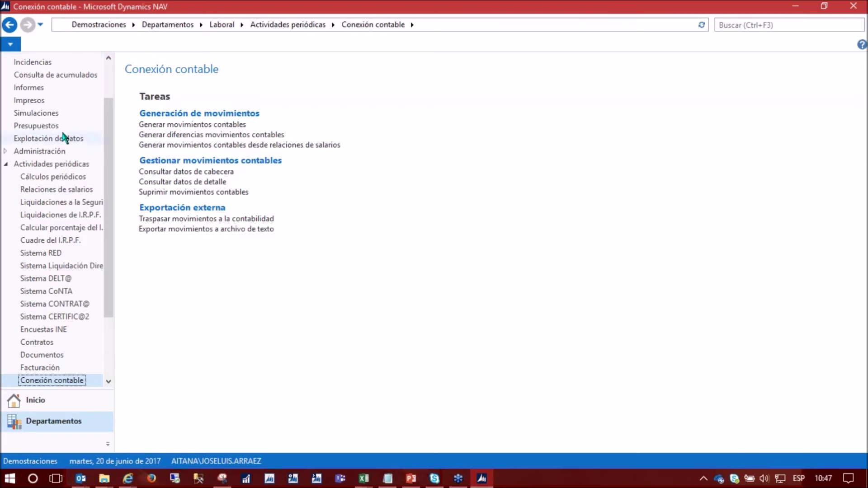
pyautogui.click(44, 164)
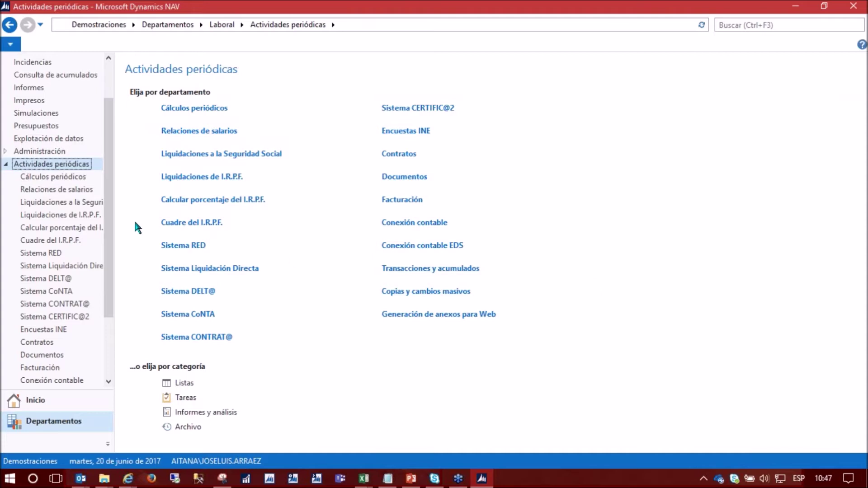
pyautogui.click(222, 25)
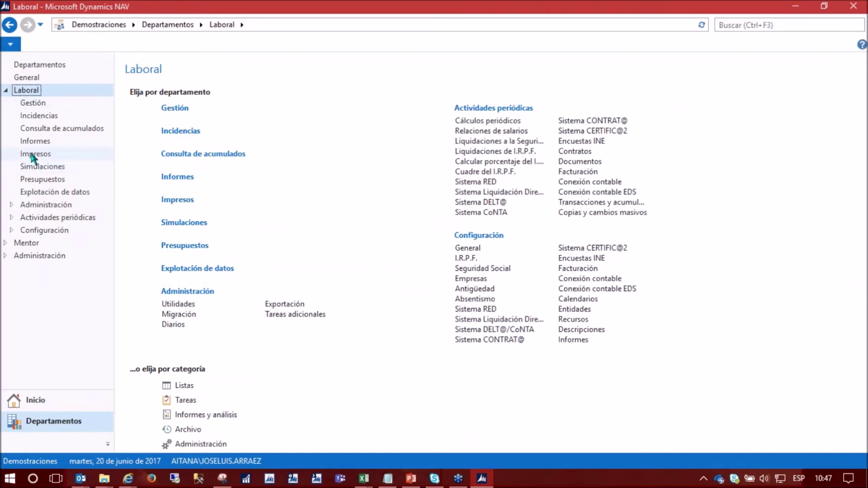
# - Open the Acumulados de I.R.P.F. list under Consulta de acumulados and select a worker's Mayo 2004 record
pyautogui.click(64, 129)
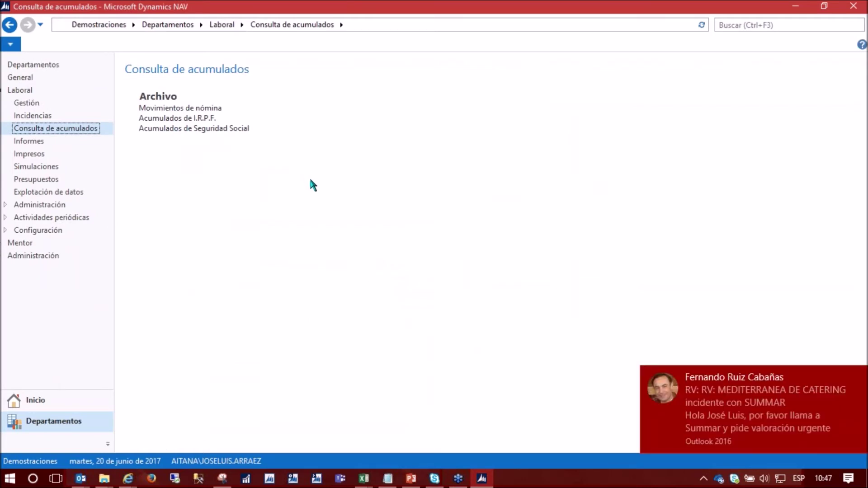
pyautogui.click(211, 120)
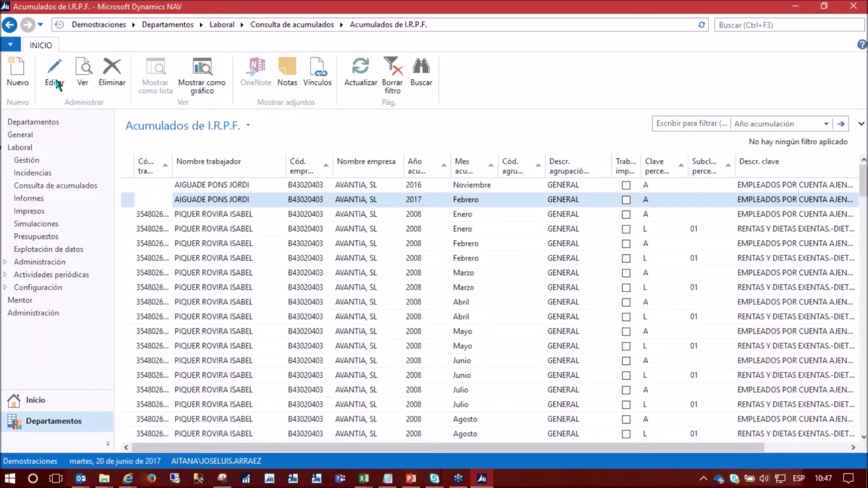
pyautogui.click(251, 246)
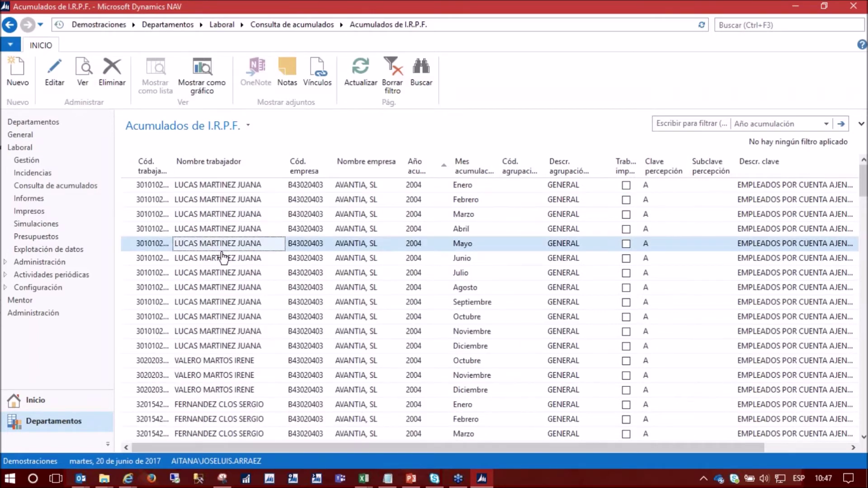
# - Sort the I.R.P.F. accumulations by accumulation year in descending order and open worker XEM1's Mayo 2017 record for editing
pyautogui.click(427, 170)
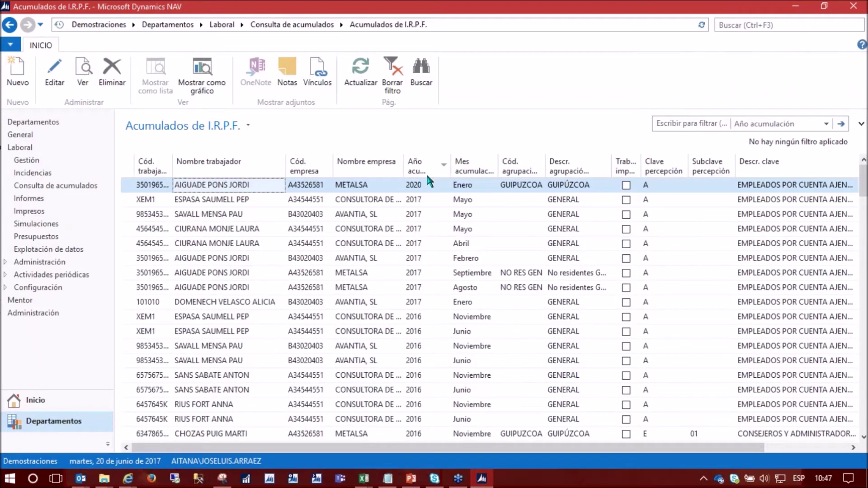
pyautogui.click(404, 202)
pyautogui.click(53, 72)
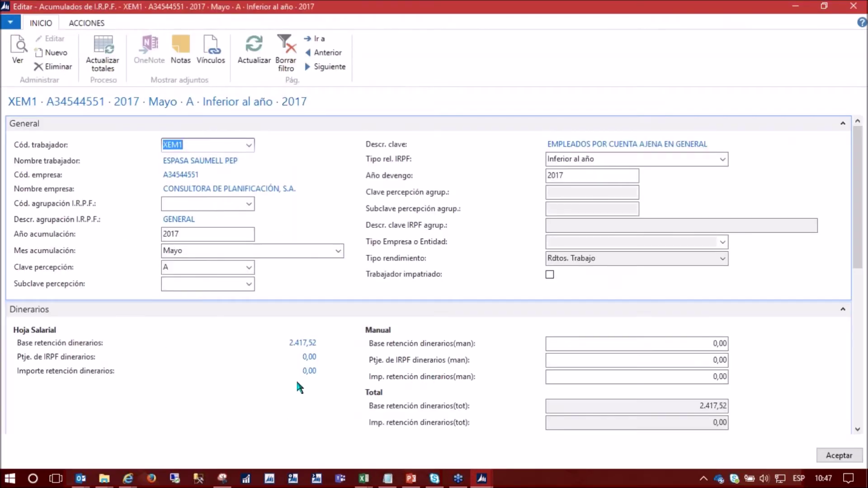
# - Inspect the historical transactions behind the record's Base retención dinerarios amount, and return to the Laboral overview
pyautogui.click(295, 348)
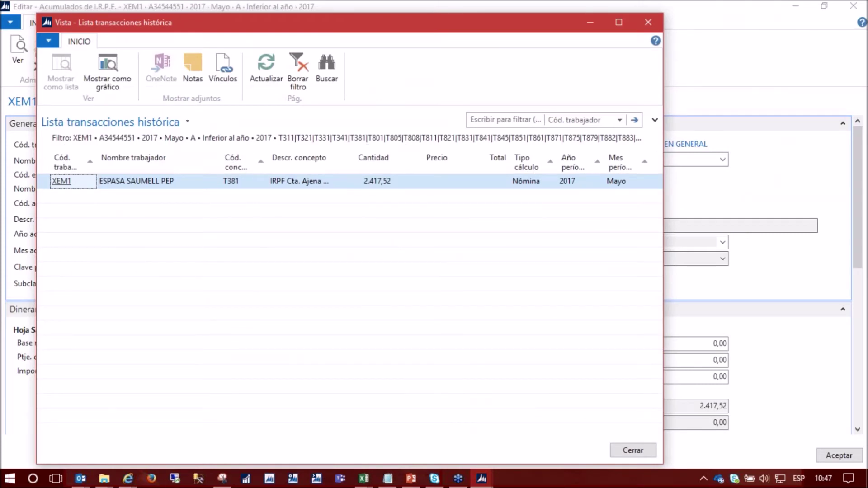
pyautogui.press('Escape')
pyautogui.press('Escape')
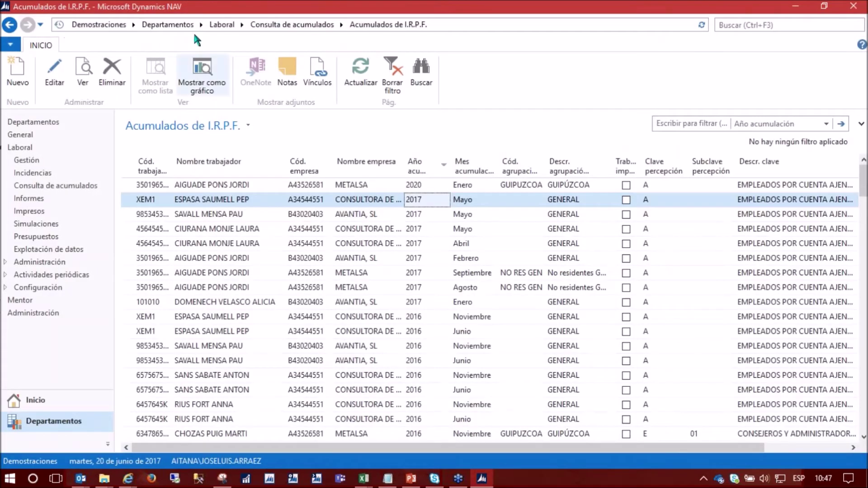
pyautogui.click(292, 25)
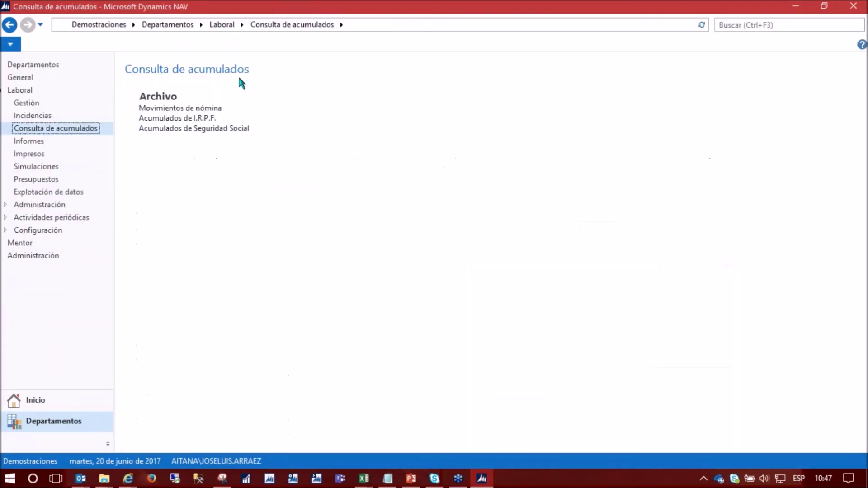
pyautogui.click(222, 25)
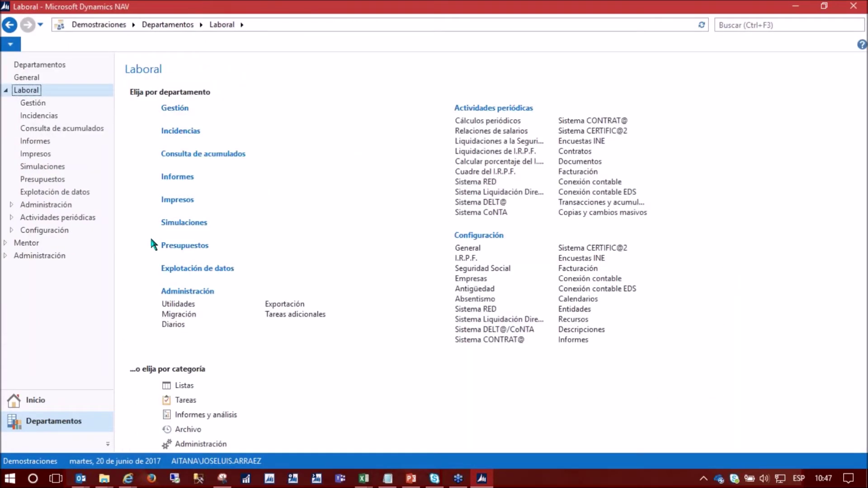
# - Review the report groups on the Informes page, including I.R.P.F. and control reports, and return to the Laboral overview
pyautogui.click(177, 177)
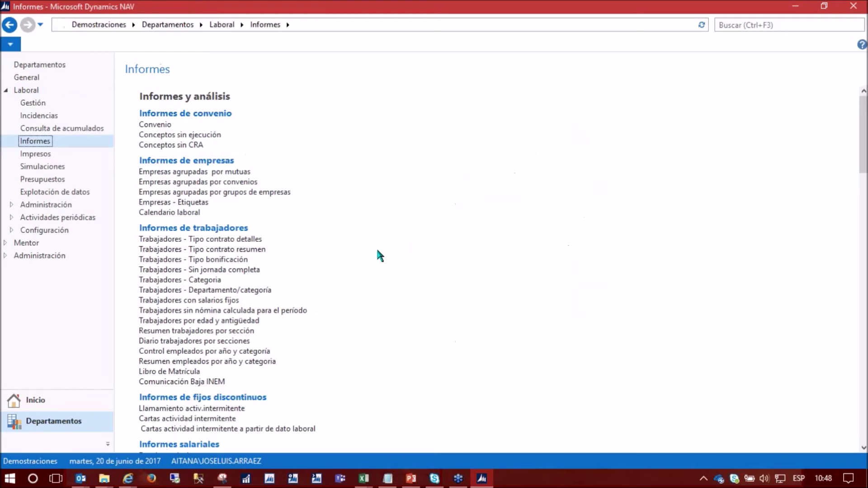
pyautogui.scroll(-5, 376, 248)
pyautogui.scroll(-15, 377, 253)
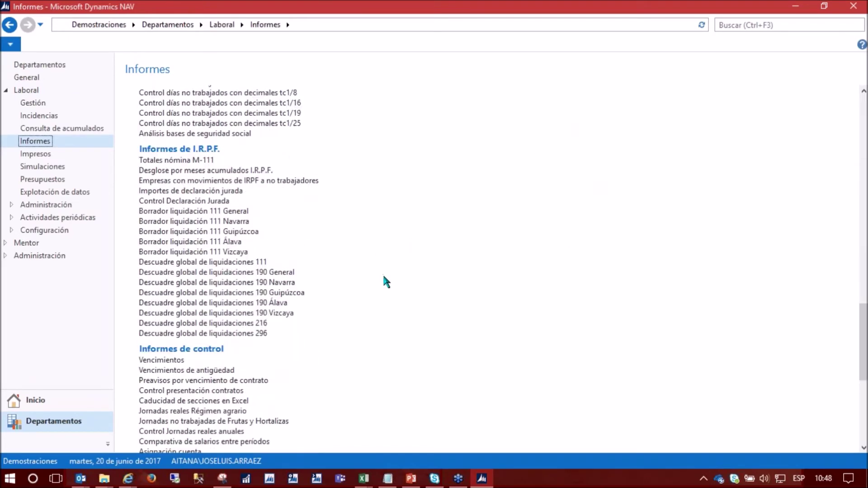
pyautogui.scroll(-8, 383, 278)
pyautogui.scroll(15, 384, 308)
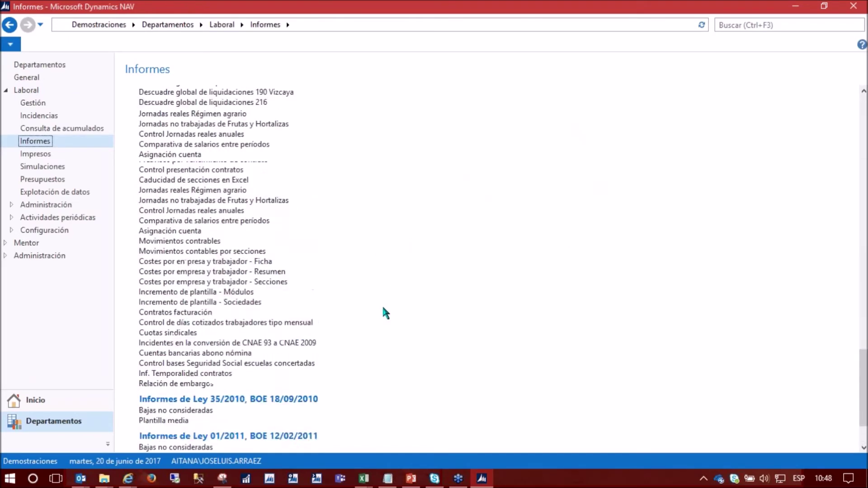
pyautogui.scroll(-10, 383, 299)
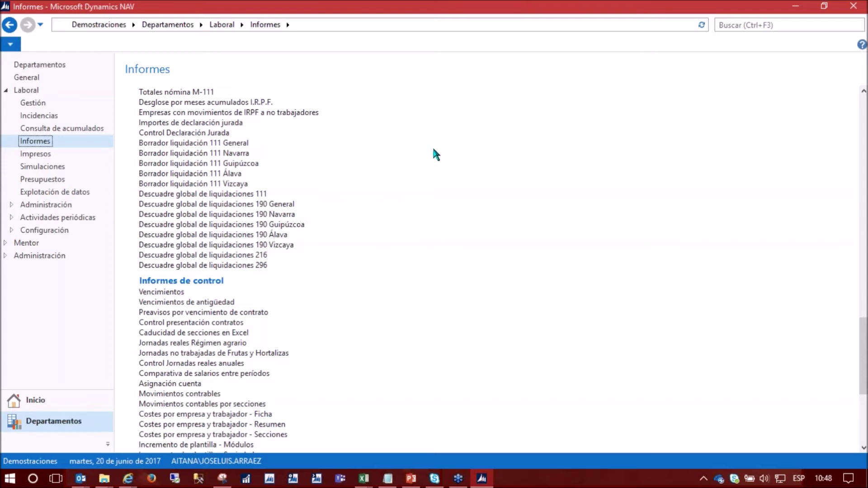
pyautogui.click(231, 28)
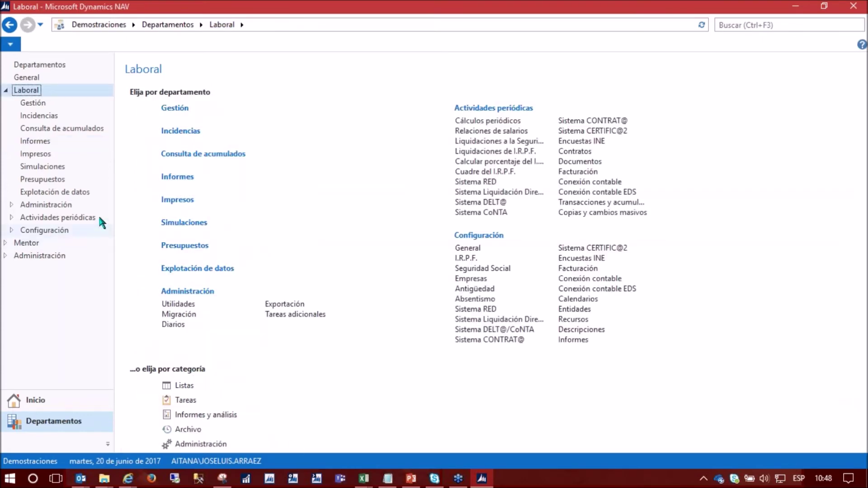
# - Review the salary receipts, Social Security bulletins and certificates on the Impresos page, and return to the Laboral overview
pyautogui.click(177, 199)
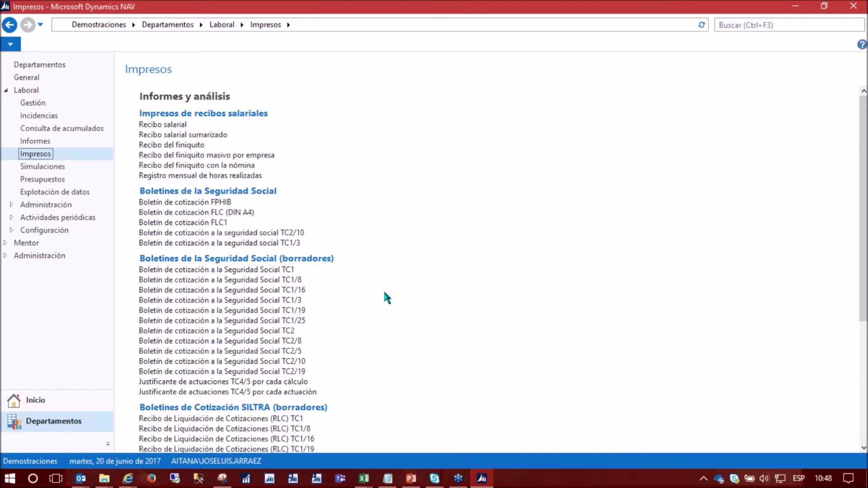
pyautogui.scroll(-5, 385, 298)
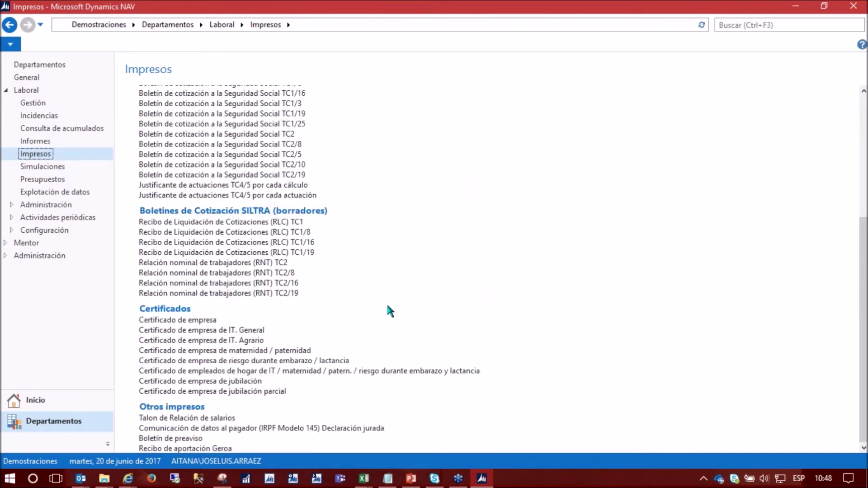
pyautogui.click(226, 26)
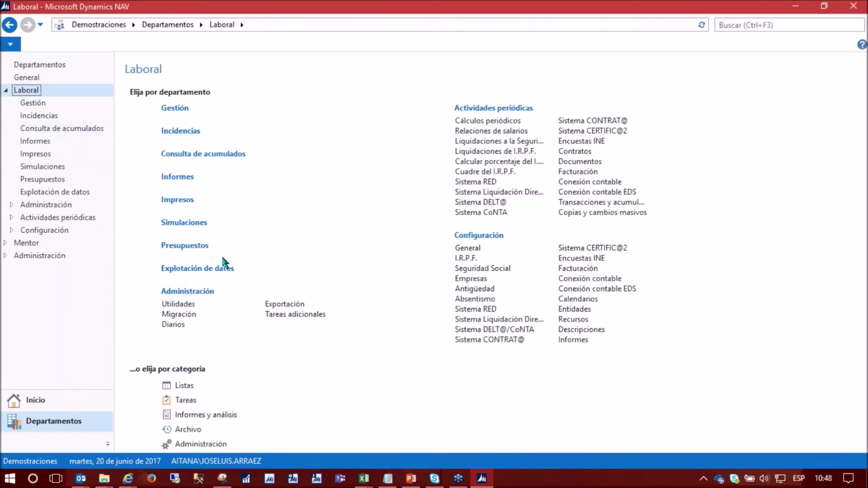
# - Review the tasks, reports and administration options on the Presupuestos page, and return to the Laboral overview
pyautogui.click(194, 254)
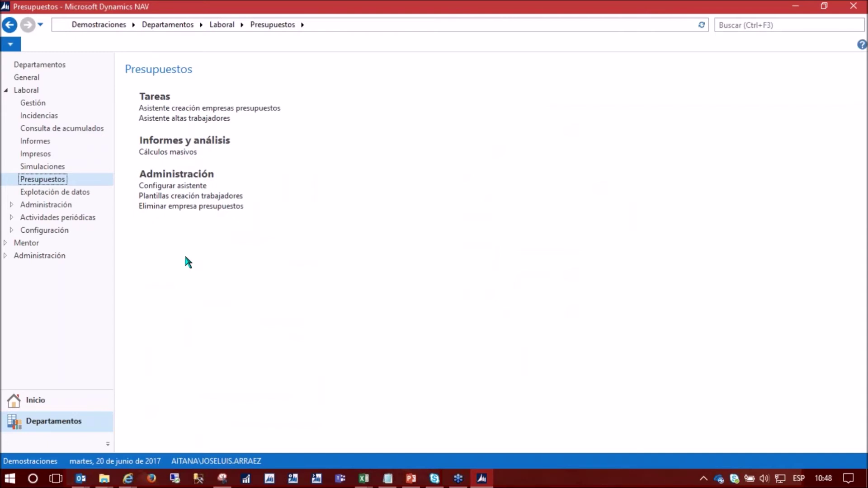
pyautogui.click(226, 25)
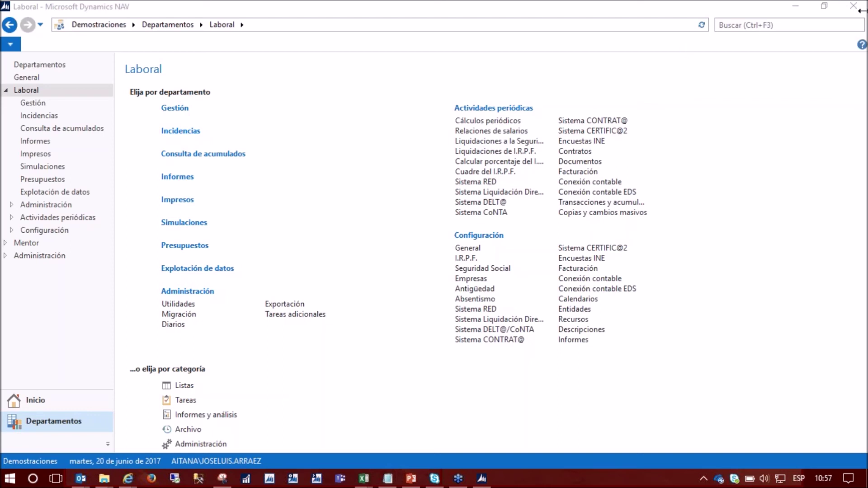
pyautogui.click(853, 5)
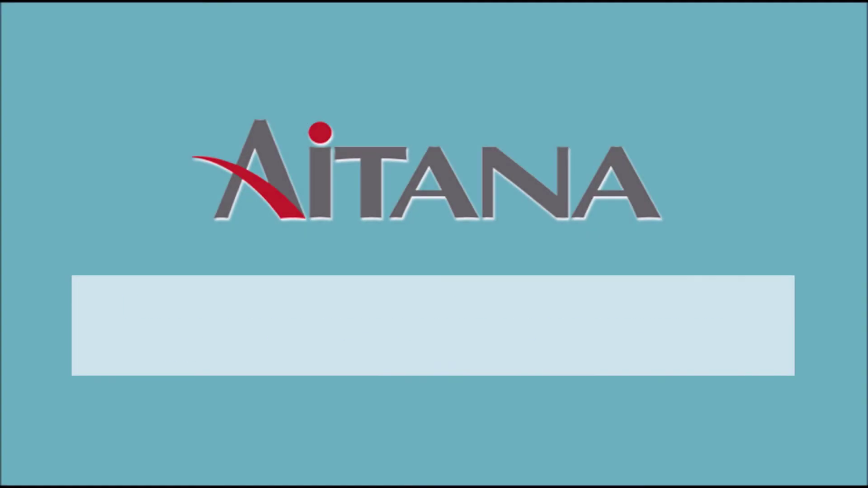